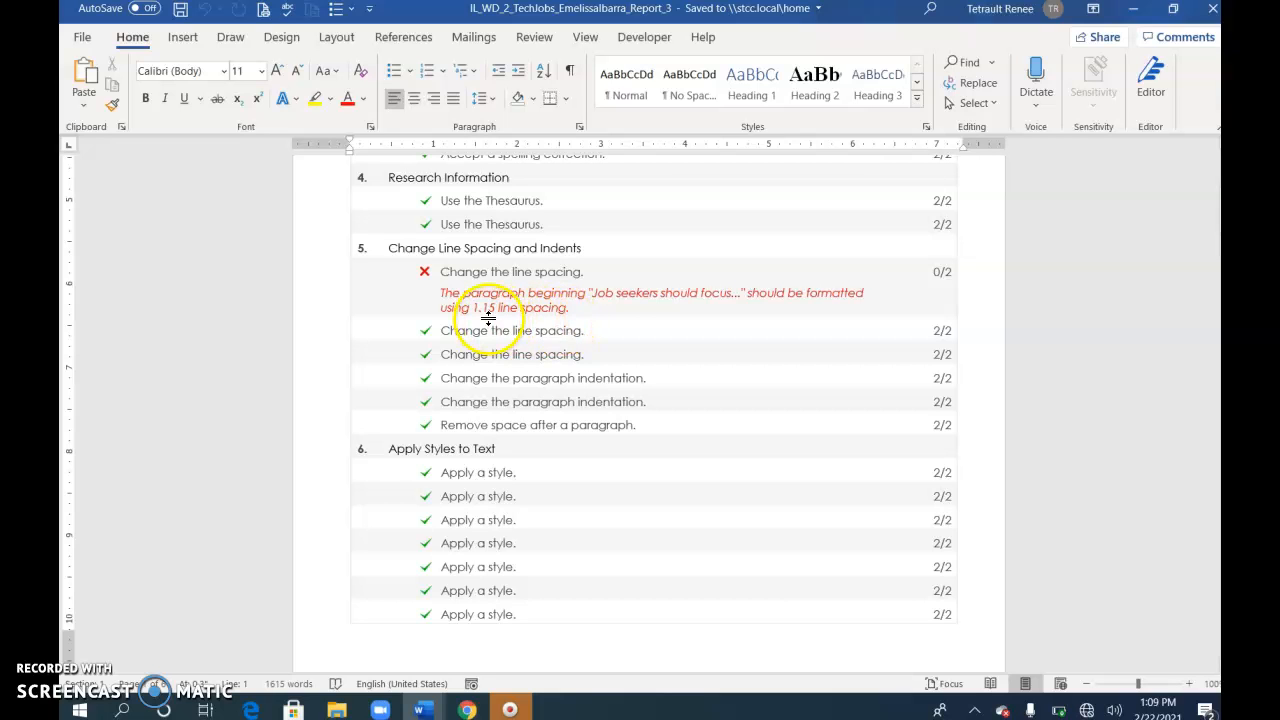
Step: Set the line spacing of the paragraph beginning "Job seekers should focus" to 1.15
scroll(589, 480, "down", 15)
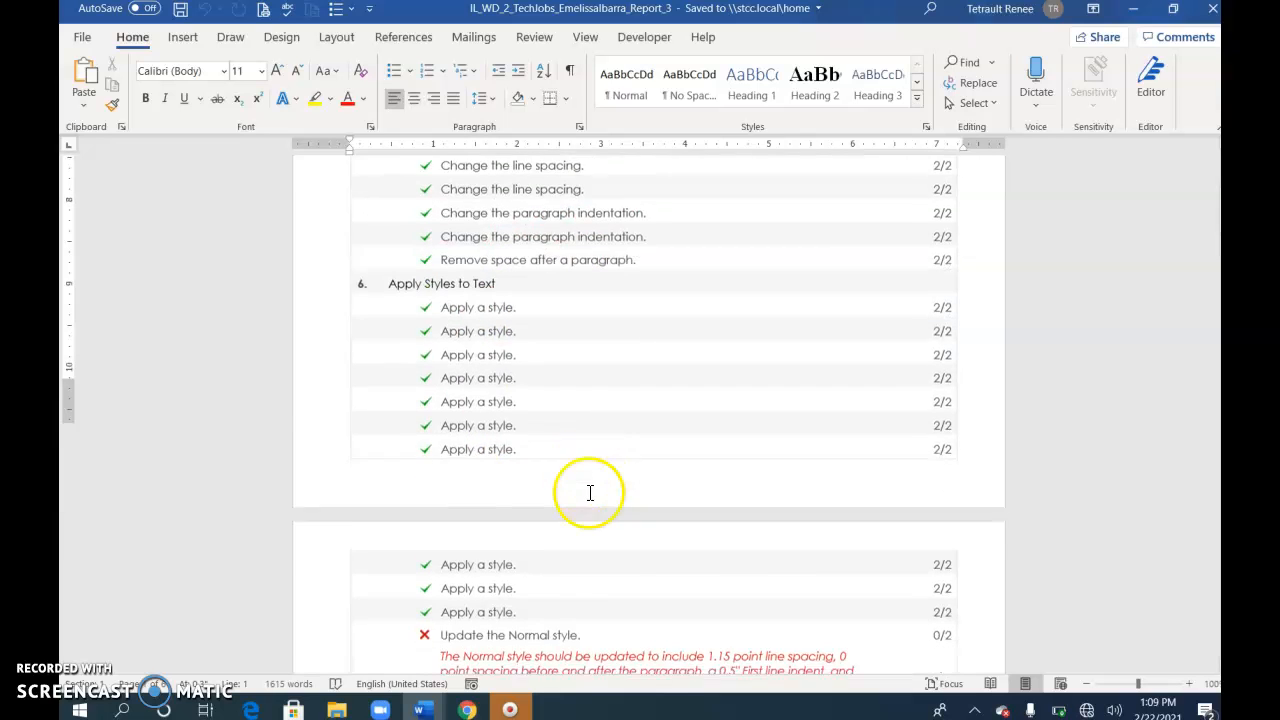
scroll(591, 520, "down", 15)
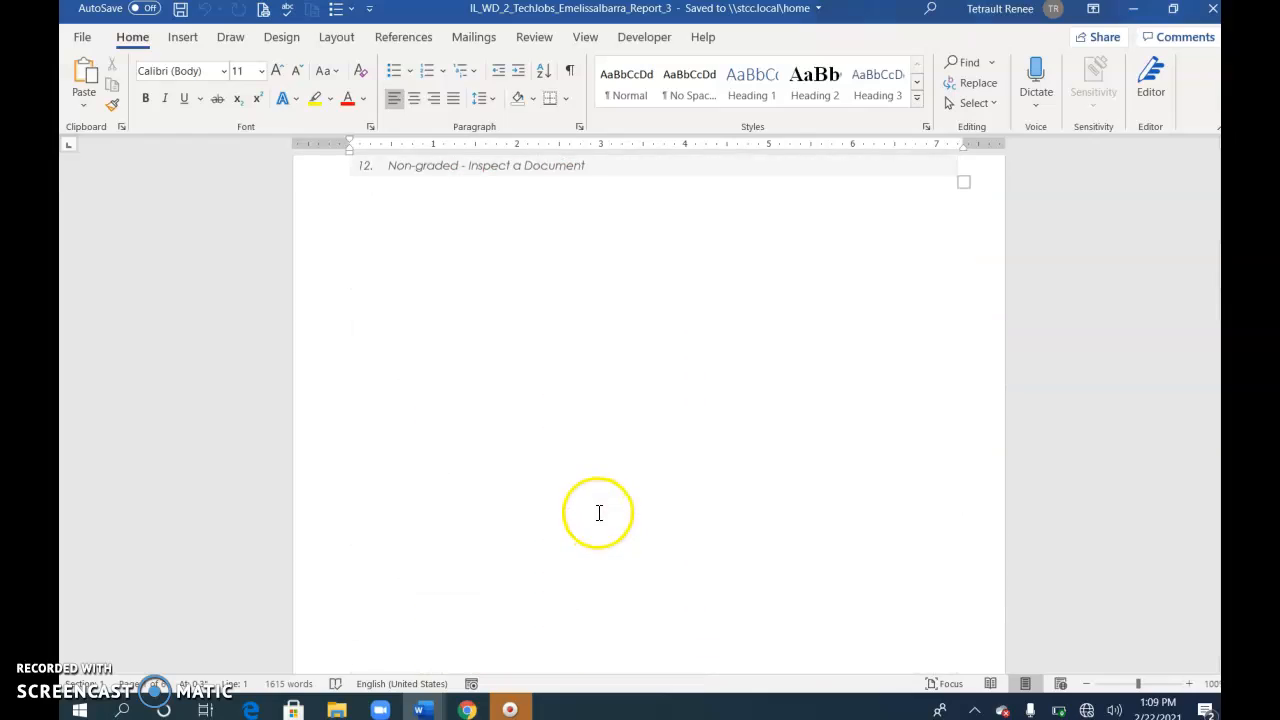
scroll(603, 500, "down", 1)
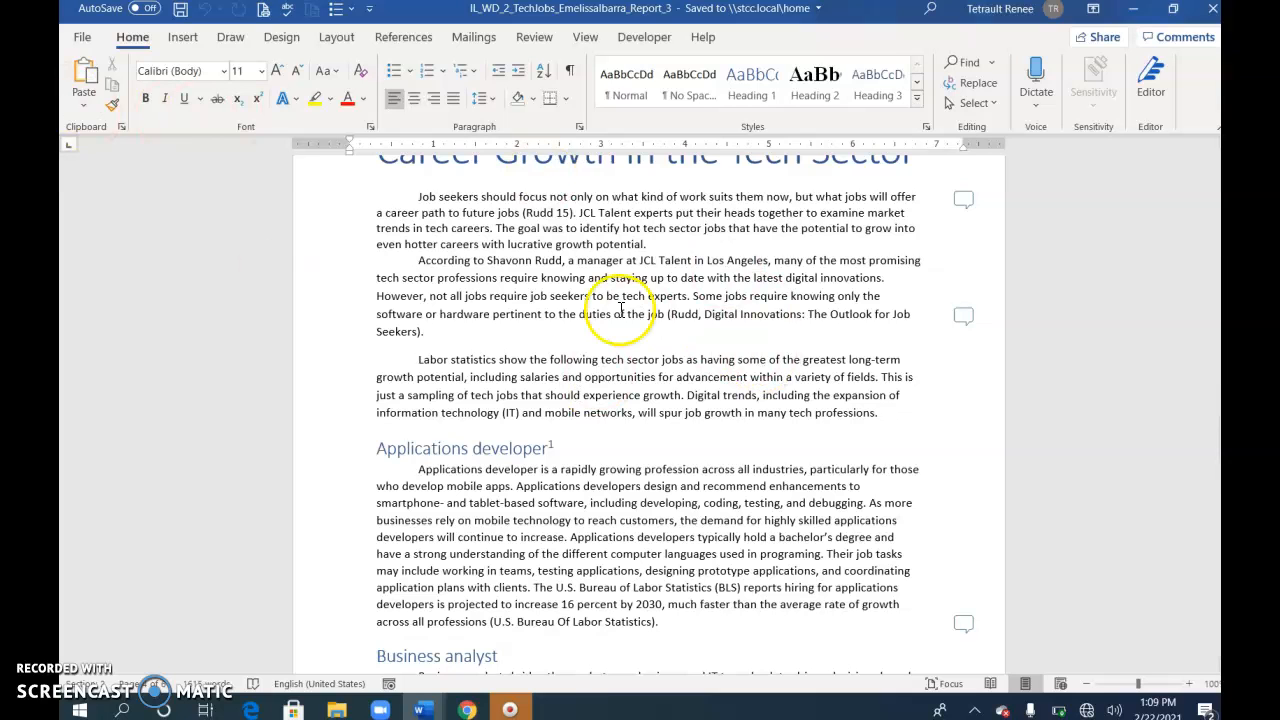
scroll(563, 305, "up", 2)
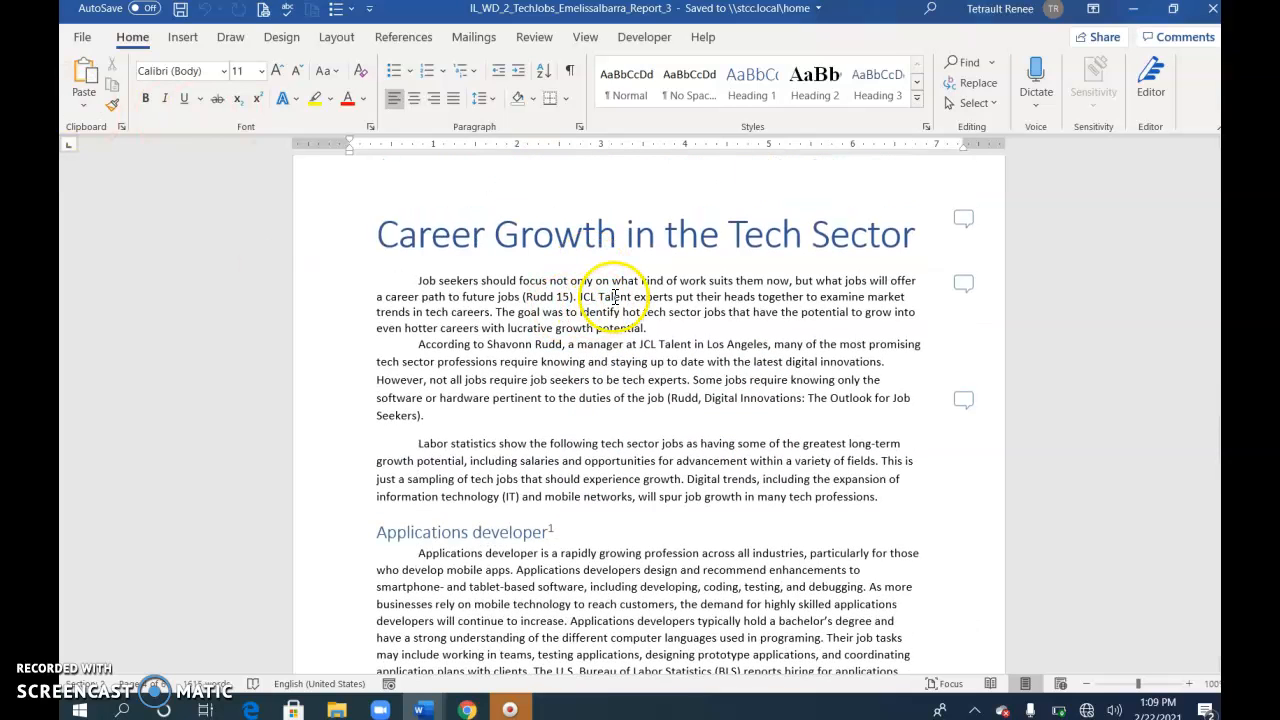
triple_click(615, 293)
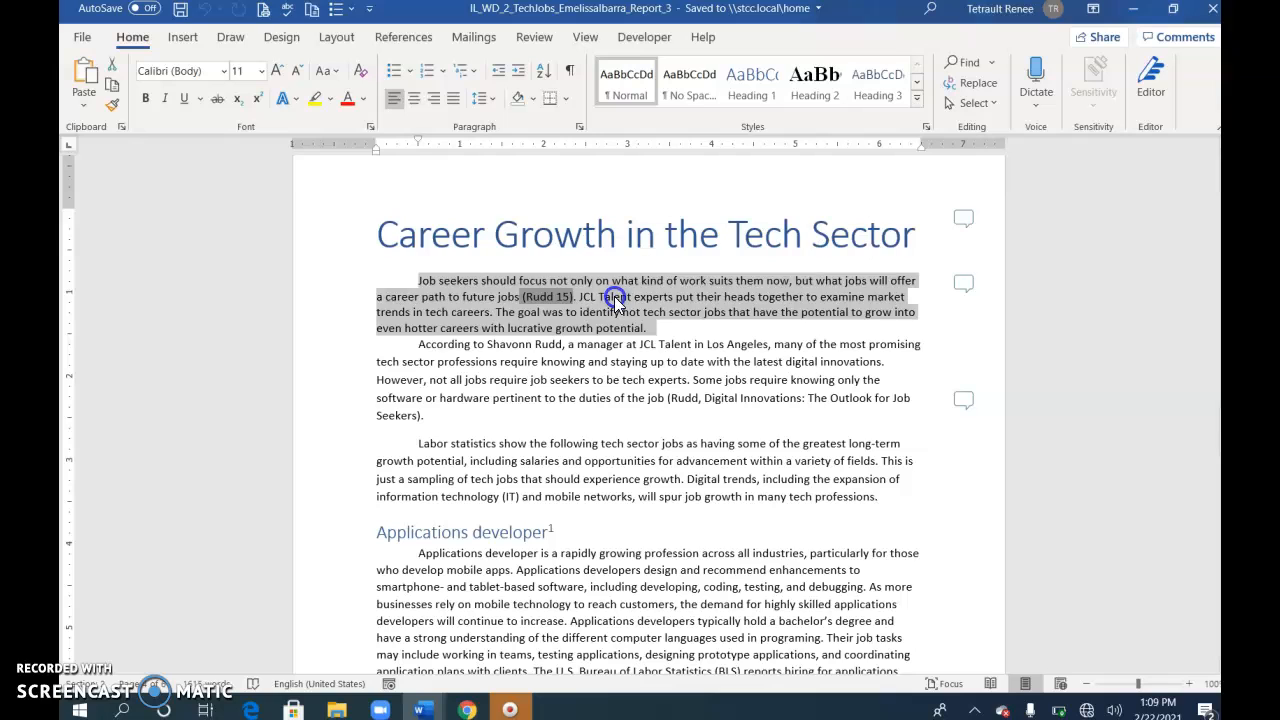
left_click(482, 101)
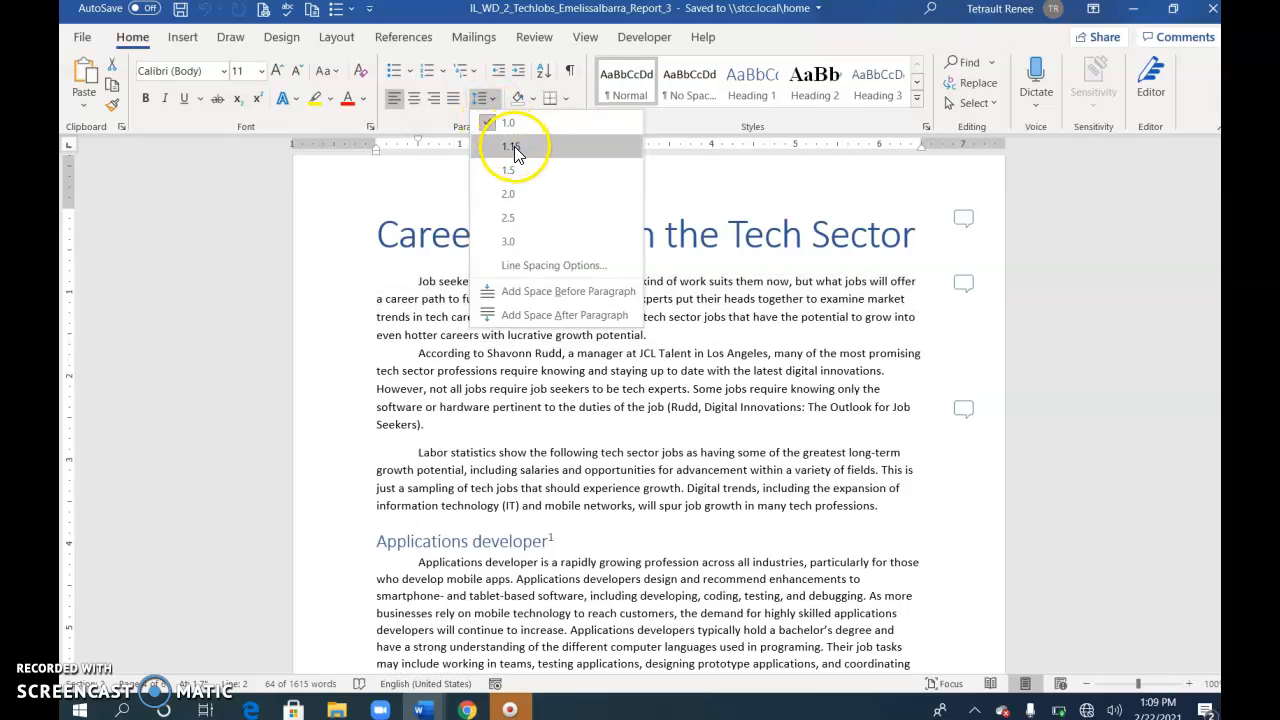
left_click(514, 150)
left_click(637, 315)
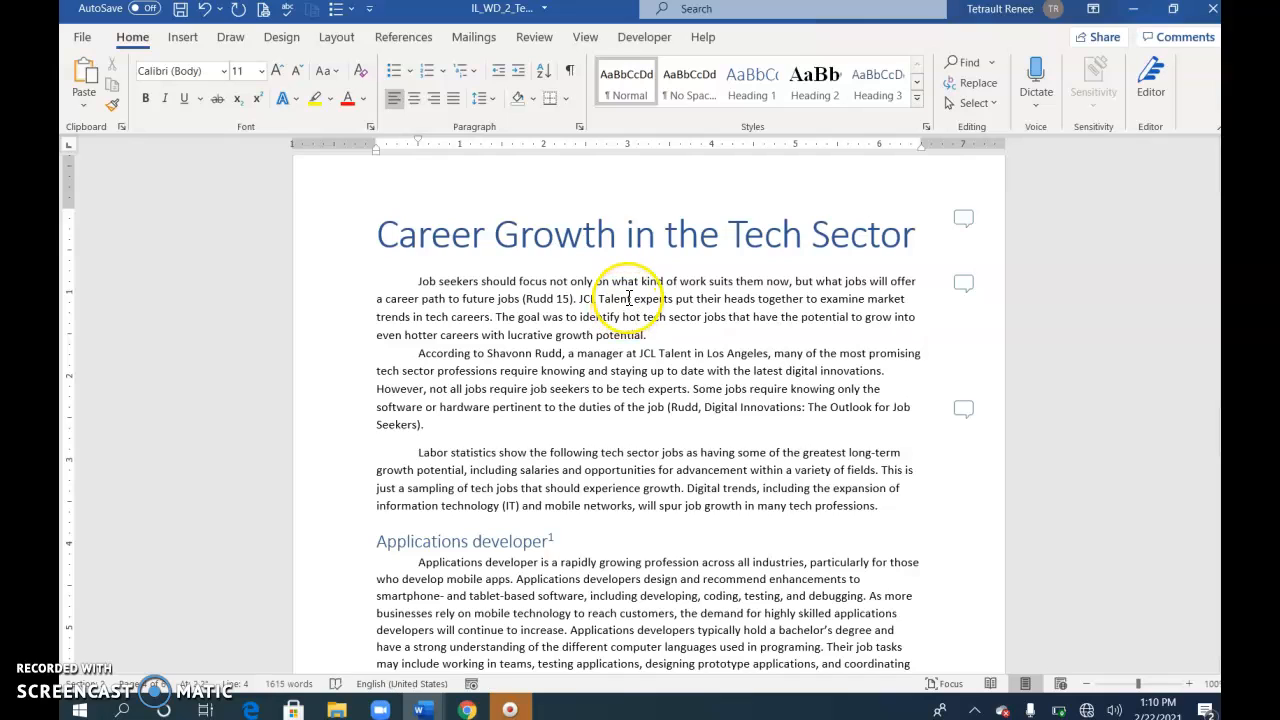
Step: Check the "Job seekers should focus" paragraph's indent and spacing settings, and update the Normal style to match it
triple_click(628, 298)
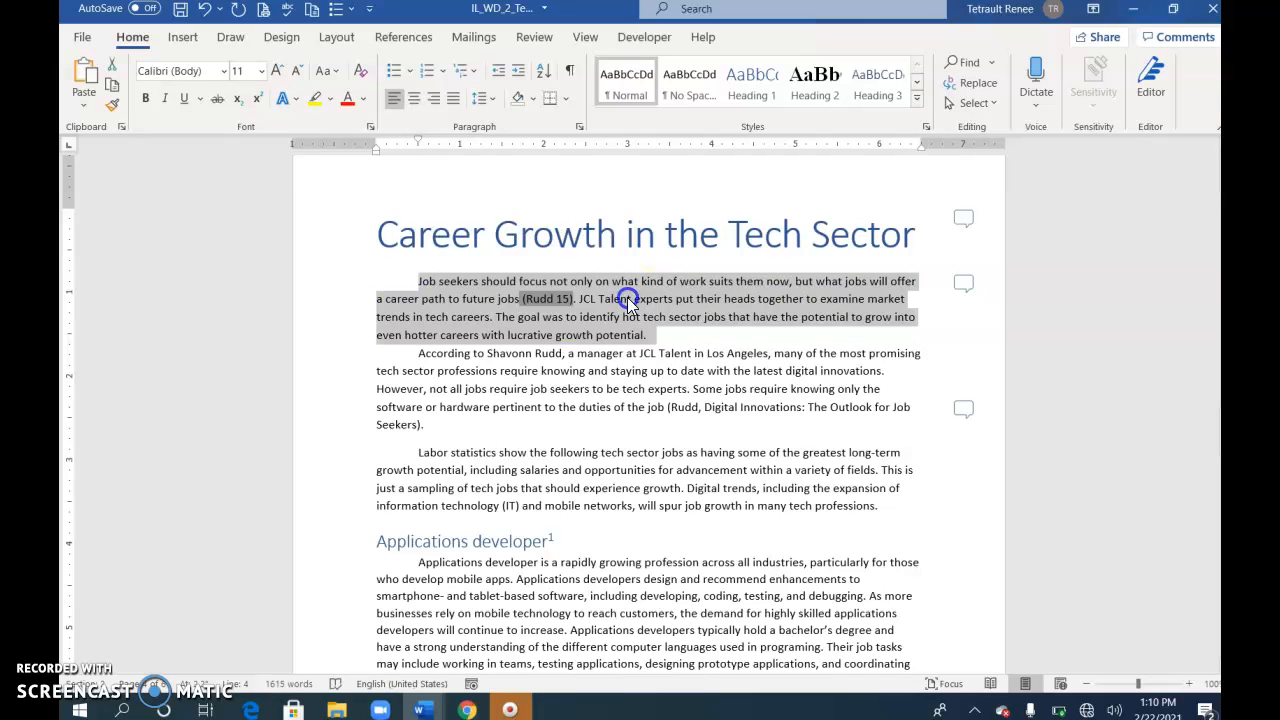
left_click(579, 127)
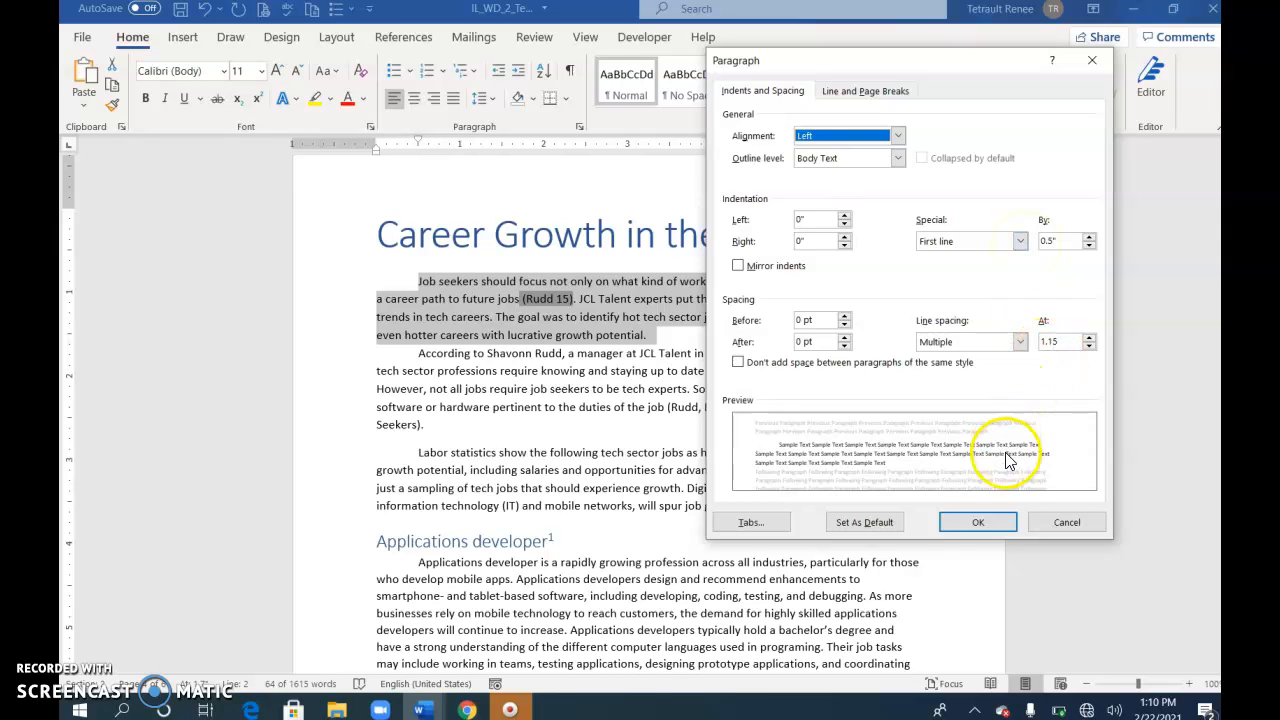
left_click(980, 522)
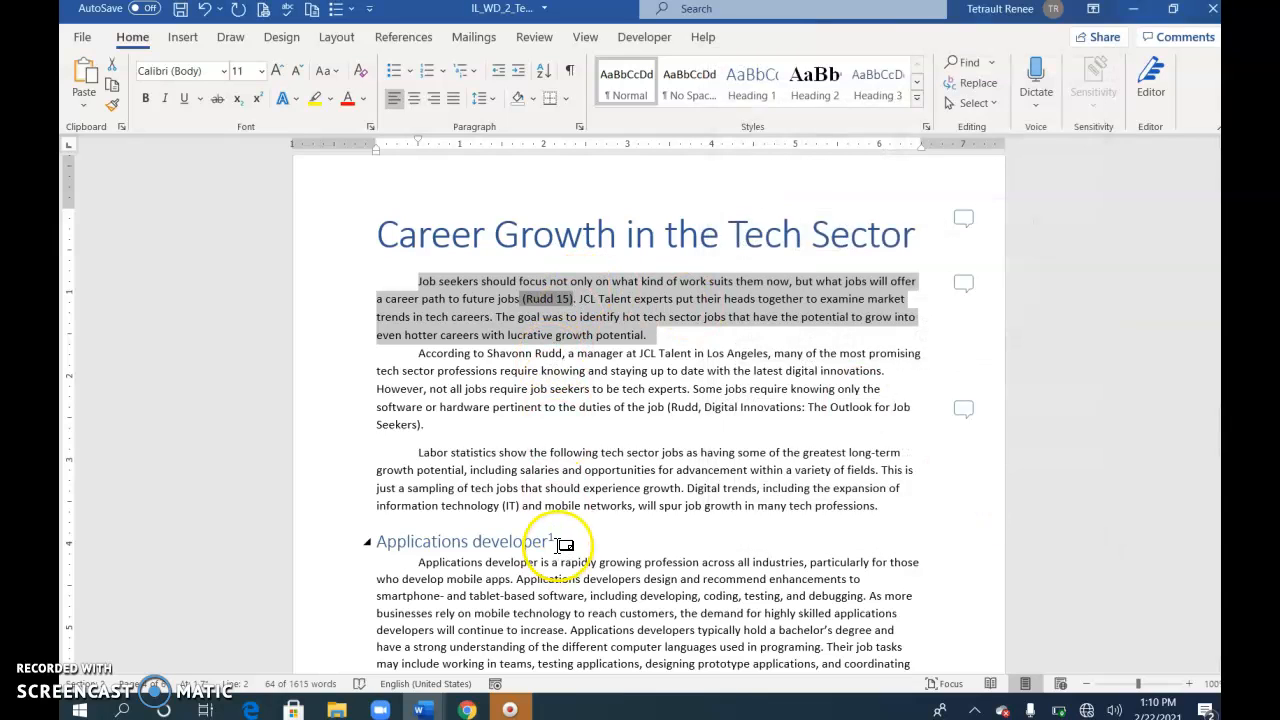
right_click(621, 88)
left_click(690, 96)
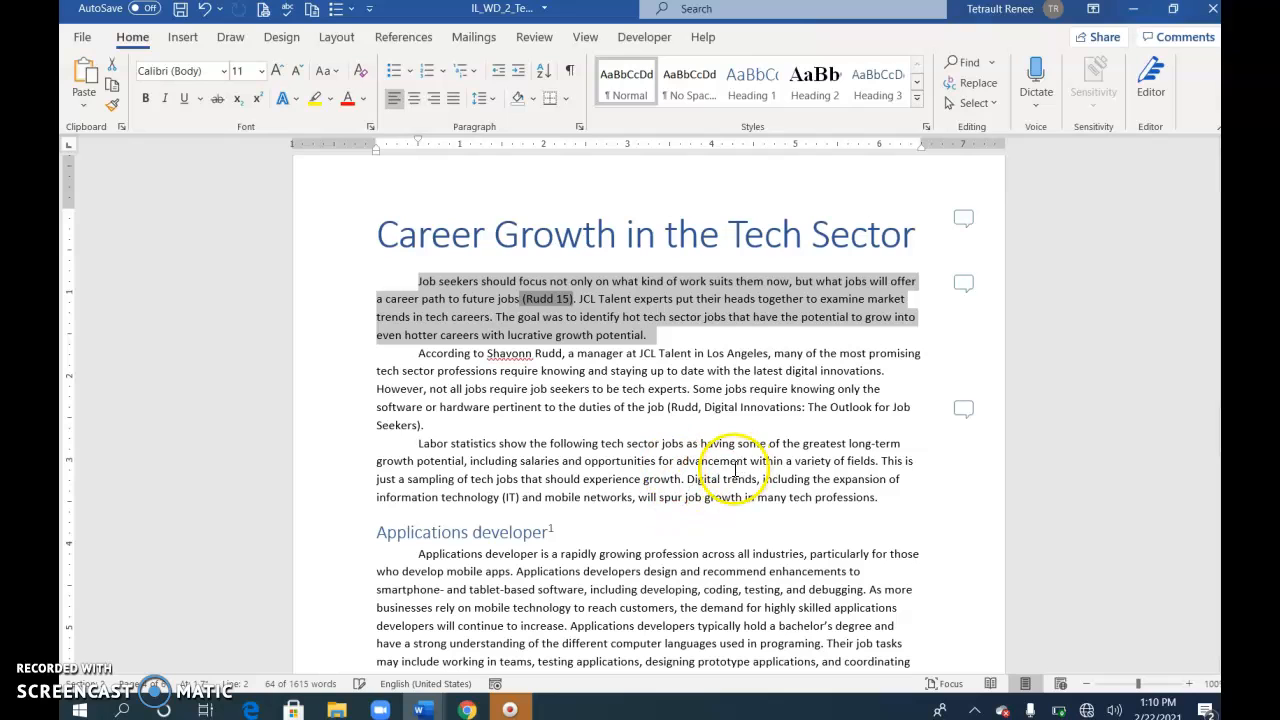
left_click(609, 299)
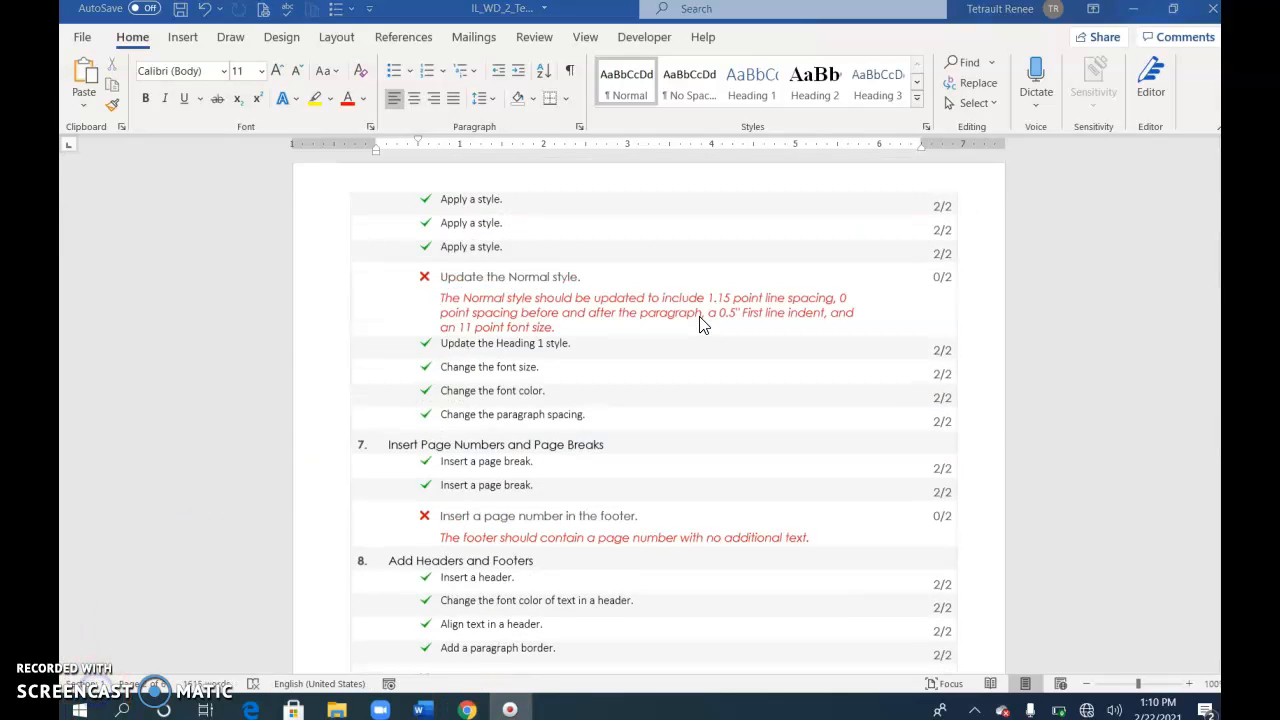
Step: Review the grading report's feedback on line spacing, the Normal style and footer page numbers, and compare it with the first body page's footer
scroll(554, 294, "up", 8)
scroll(530, 270, "up", 2)
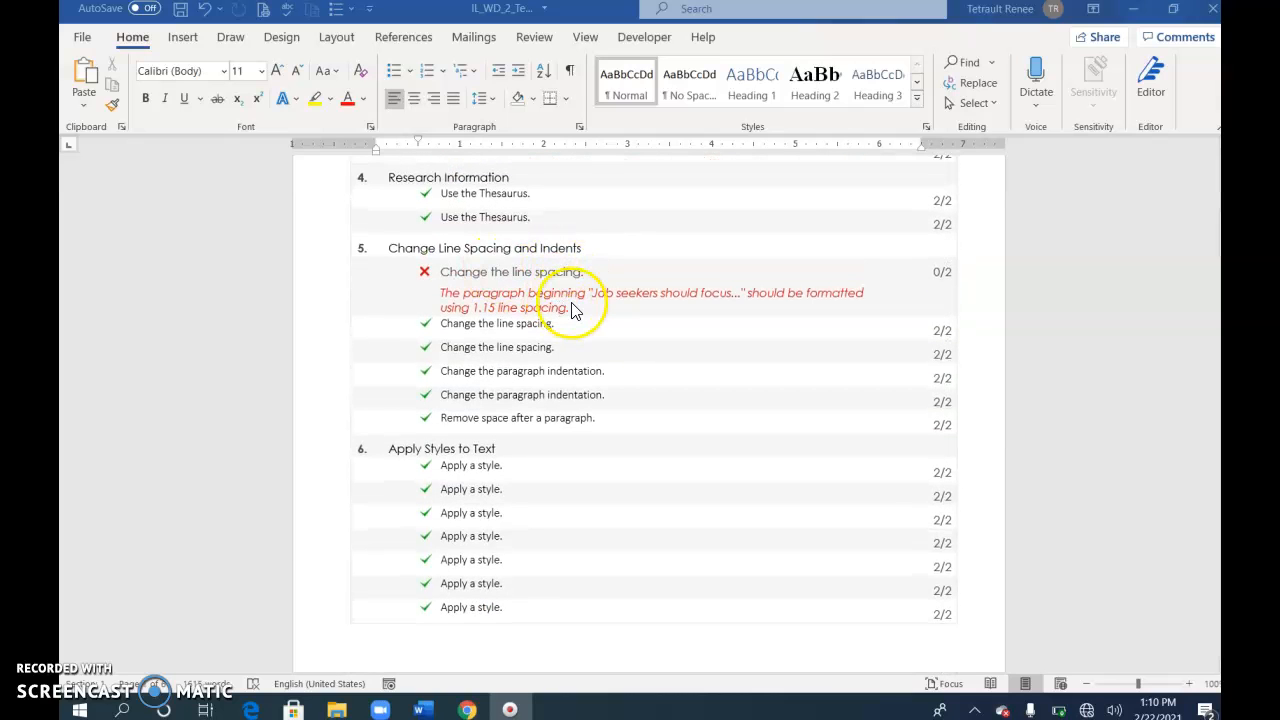
scroll(571, 314, "down", 5)
scroll(598, 410, "down", 4)
scroll(586, 291, "up", 1)
scroll(597, 368, "down", 1)
scroll(593, 390, "down", 1)
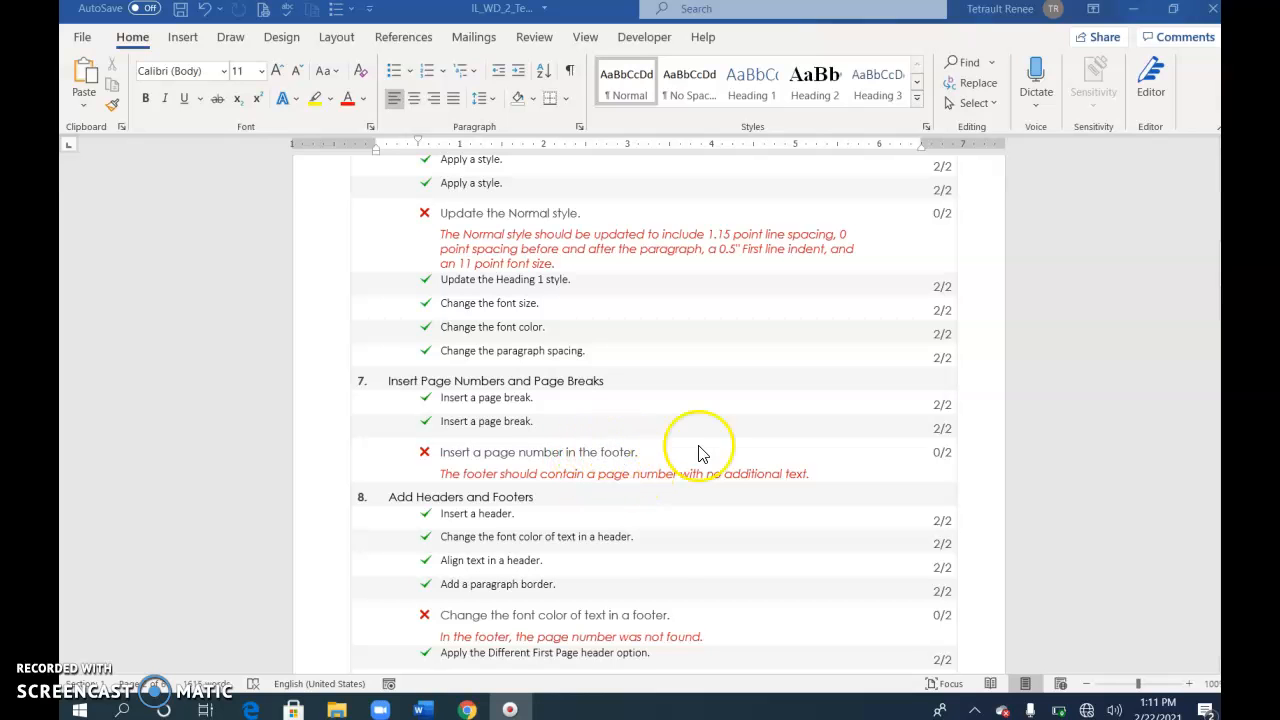
scroll(760, 455, "down", 5)
scroll(840, 477, "down", 20)
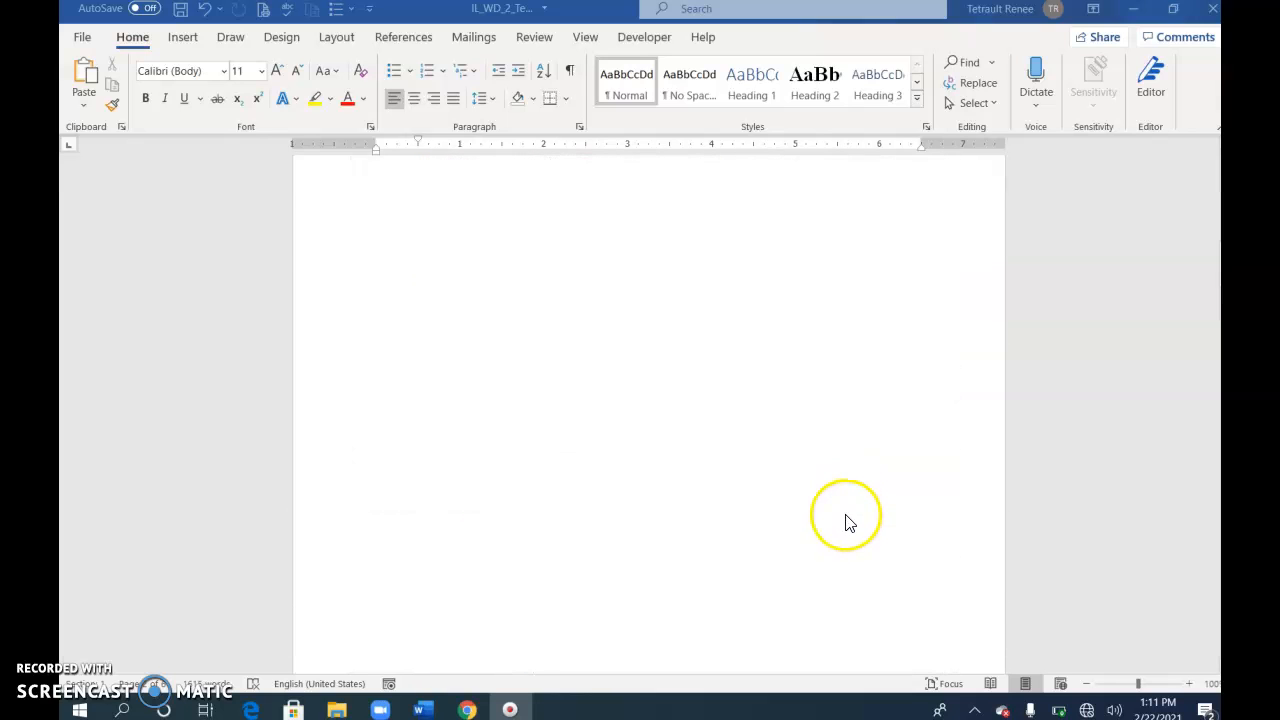
scroll(745, 460, "down", 15)
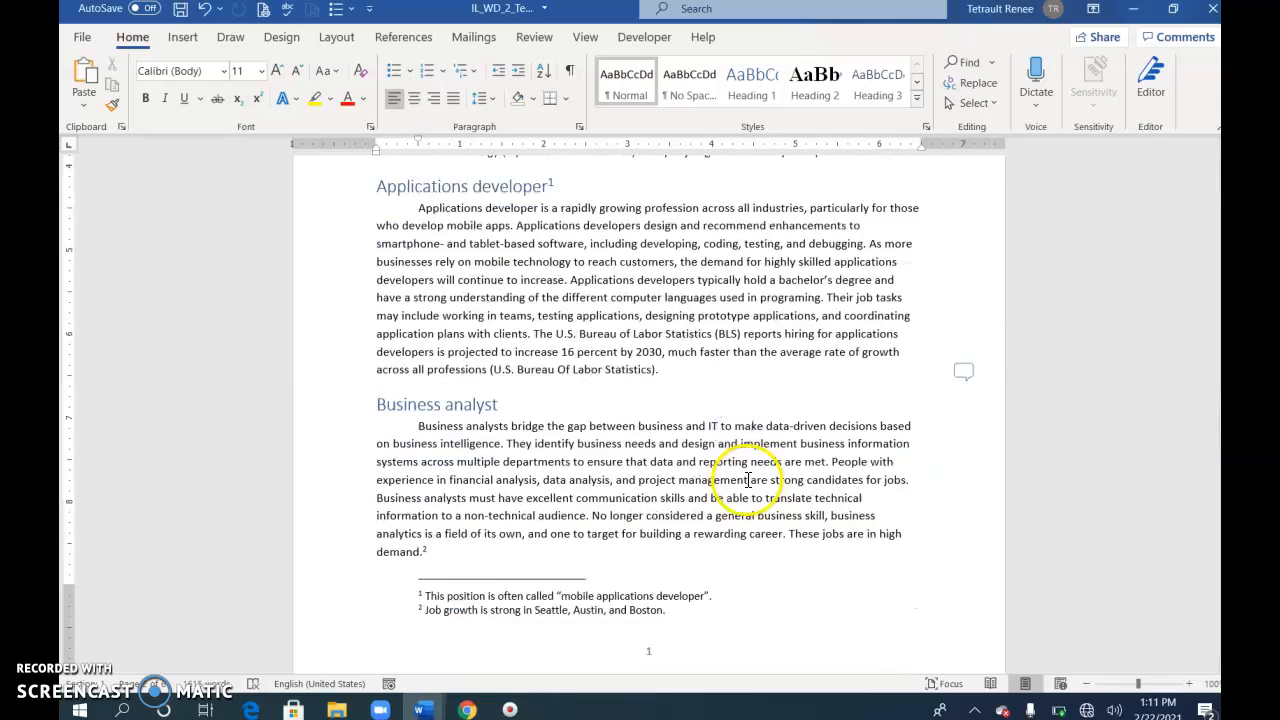
scroll(748, 485, "up", 4)
Step: Remove the existing footer from the page containing the "Business analyst" section
left_click(652, 234)
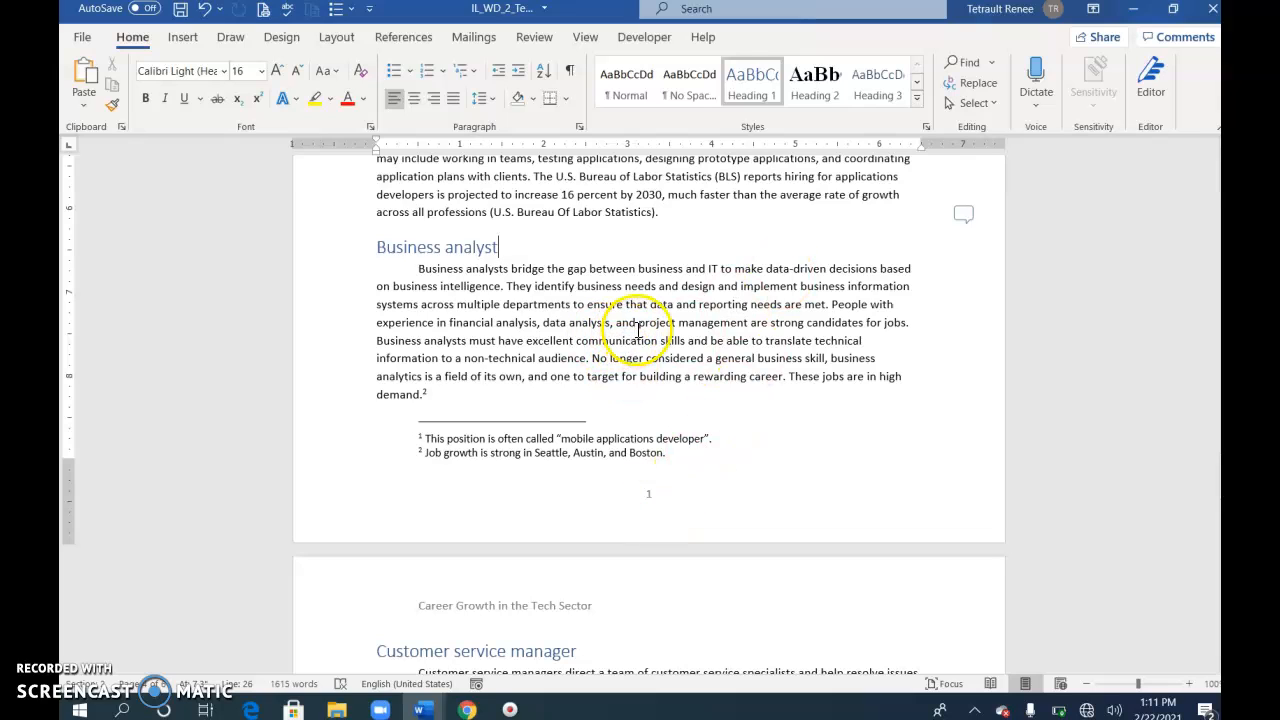
left_click(183, 38)
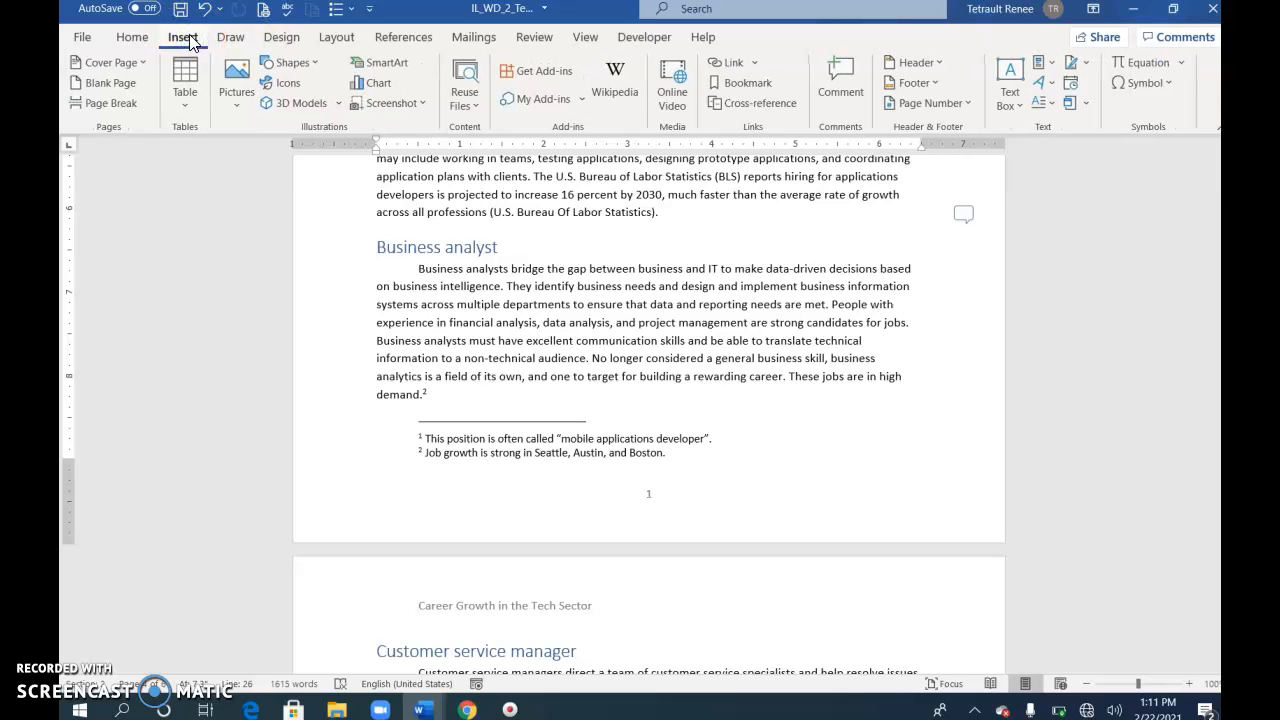
left_click(893, 85)
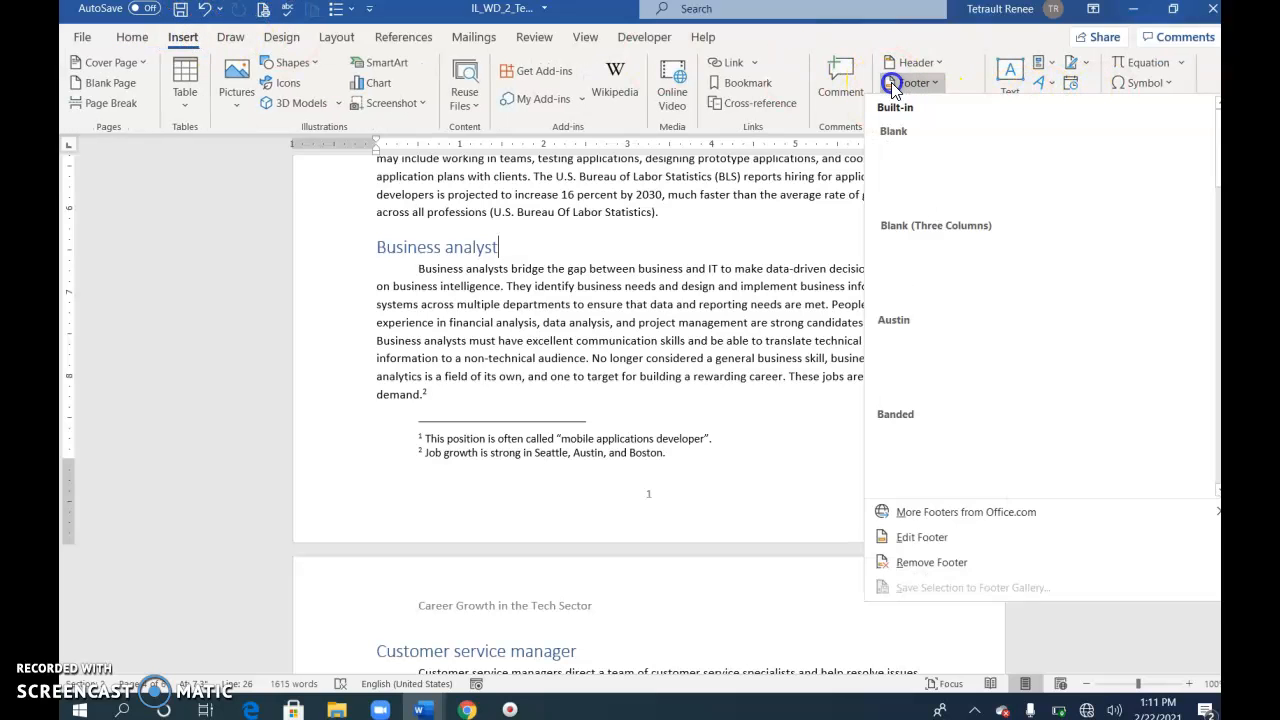
left_click(952, 566)
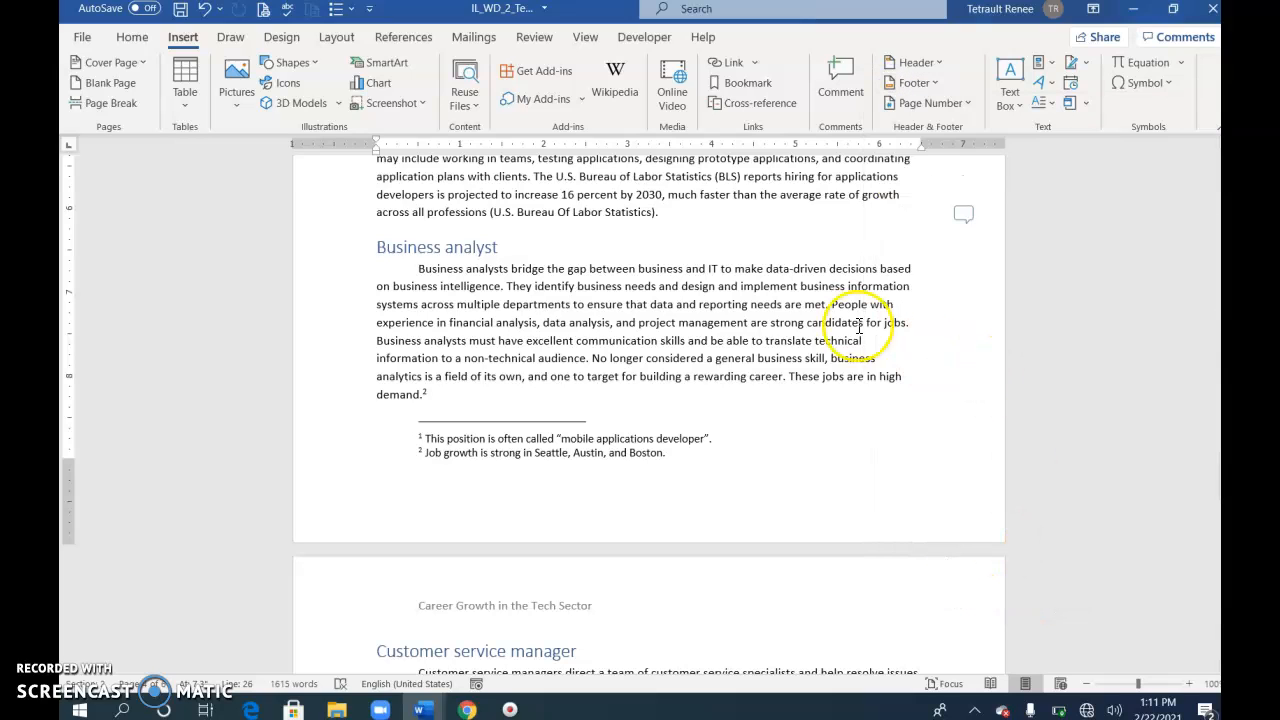
Step: Insert a page number at the bottom of the page using the Plain Number 2 style
left_click(789, 250)
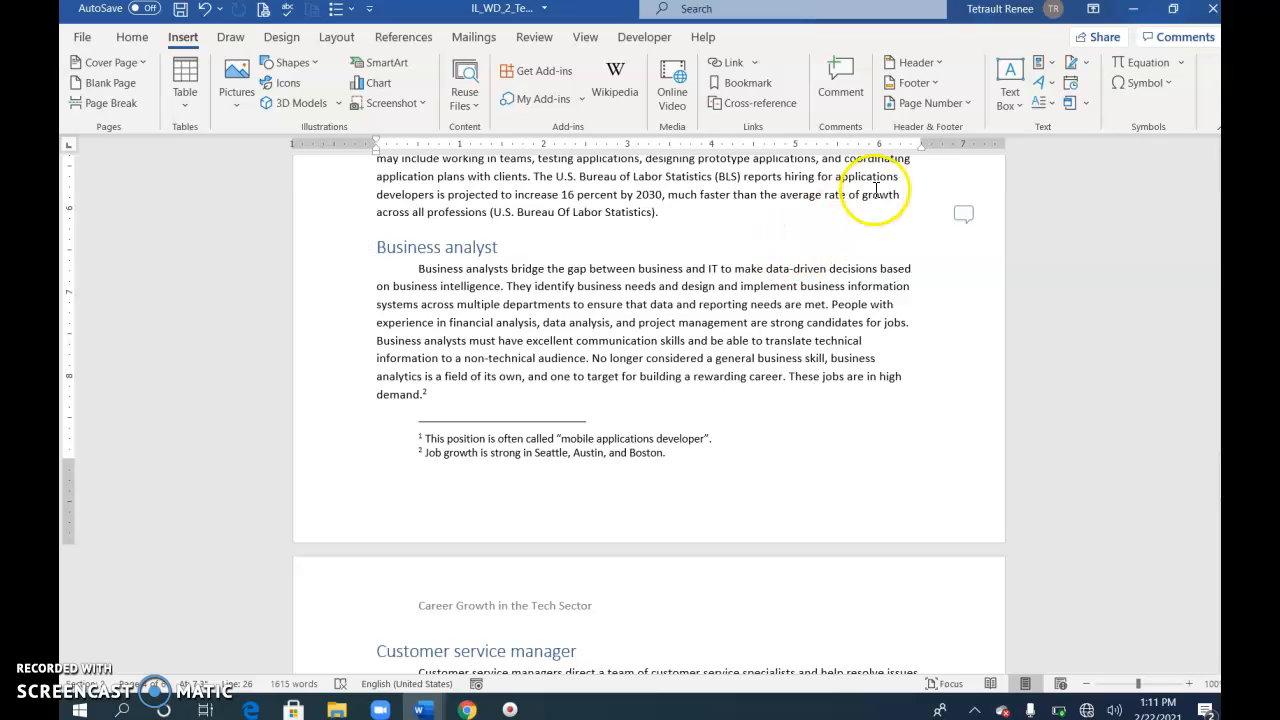
left_click(937, 106)
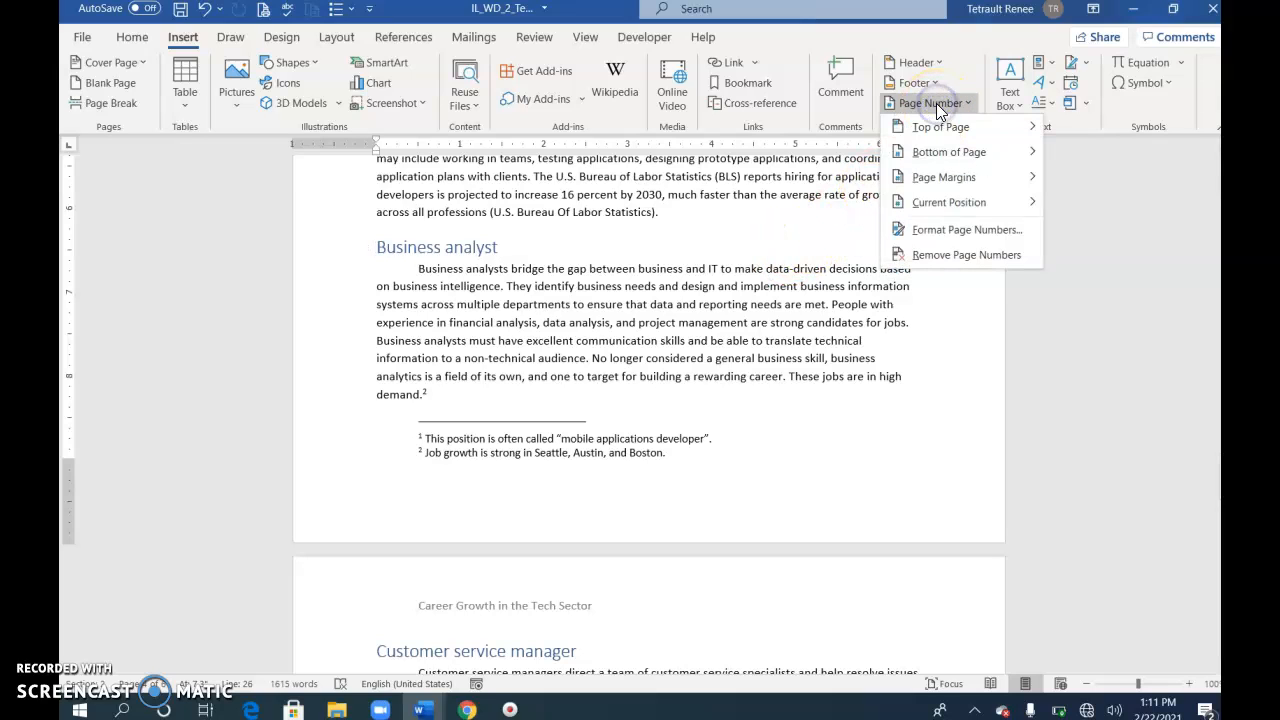
mouse_move(942, 158)
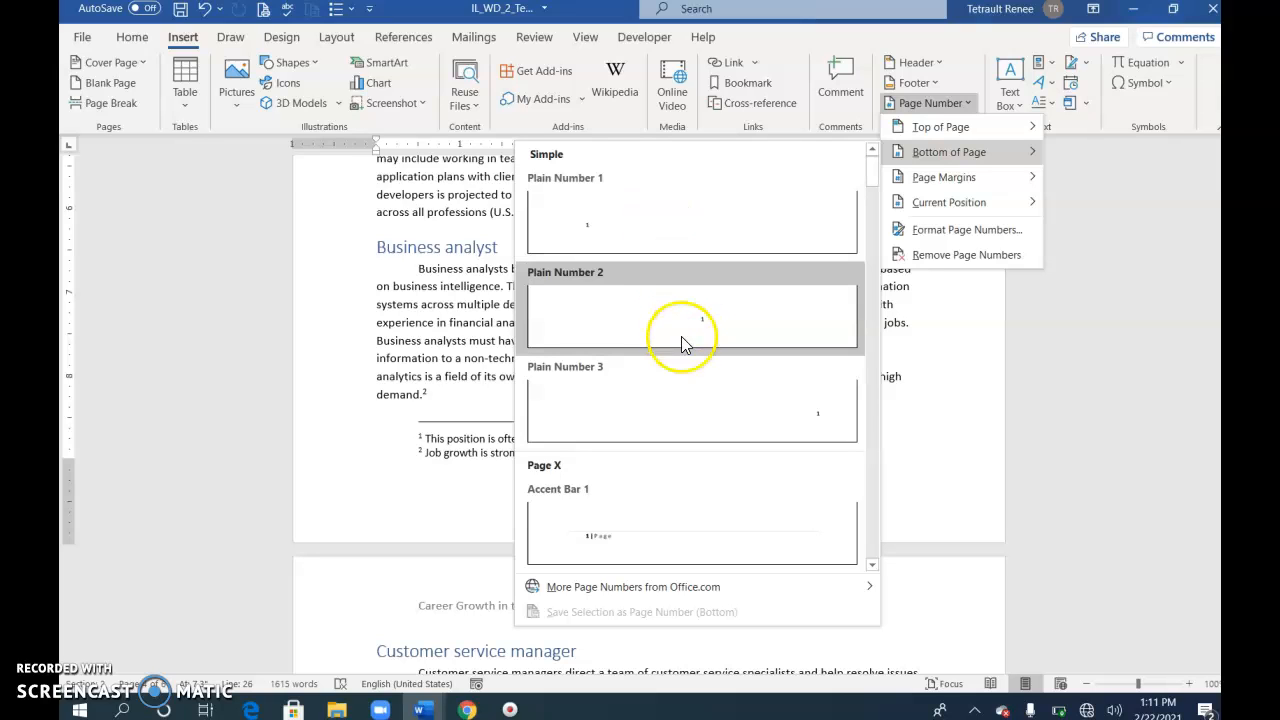
left_click(727, 326)
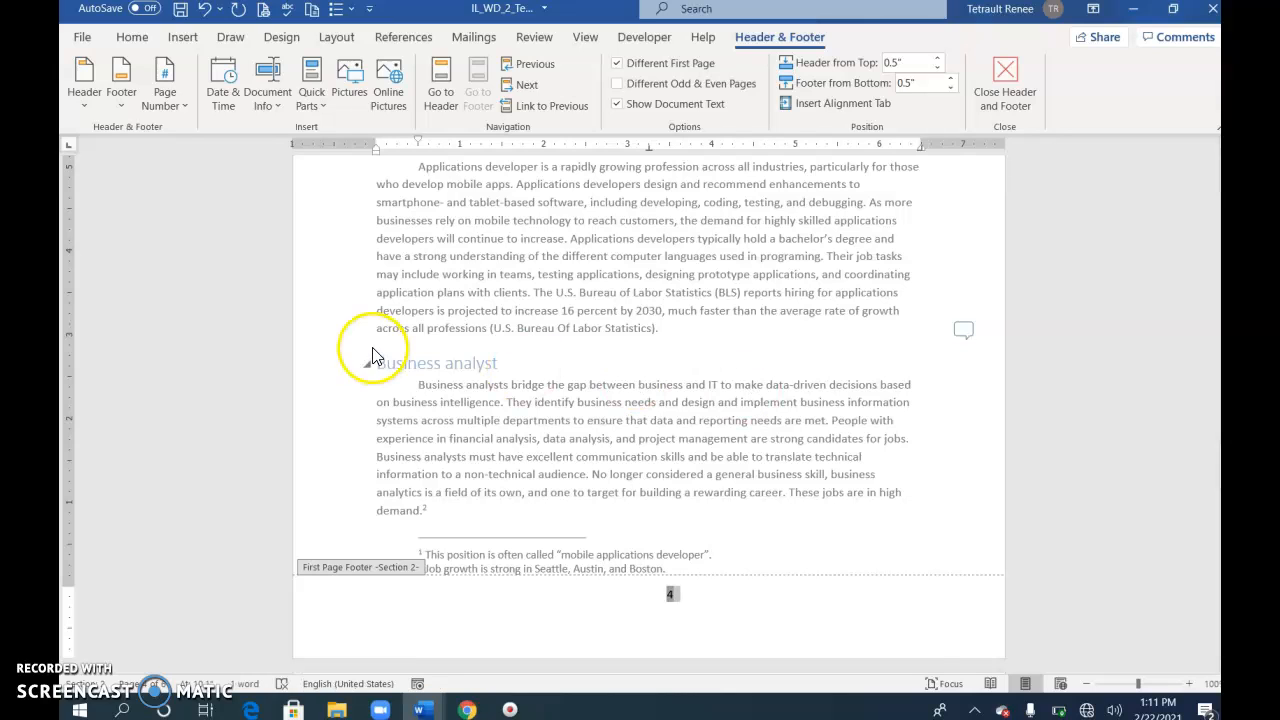
Step: Set the footer page number's font color to Blue, Accent 1, Darker 25%, and return to the document body
left_click(133, 37)
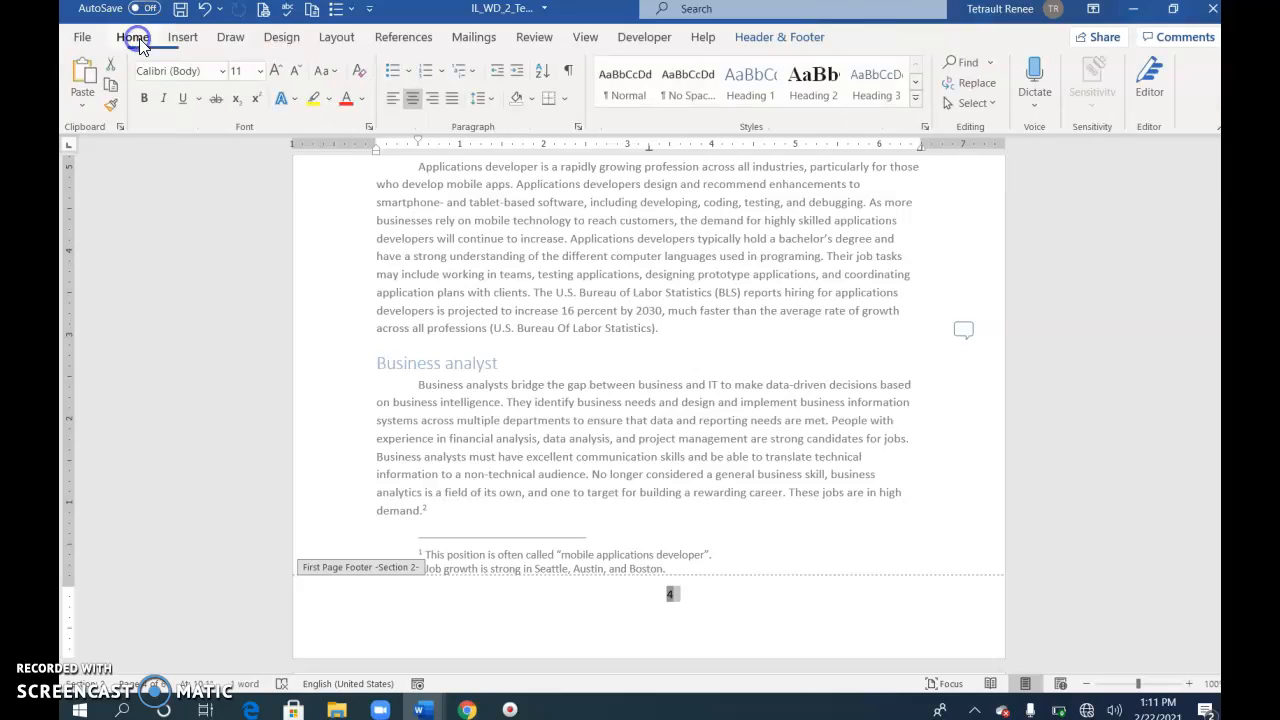
left_click(364, 99)
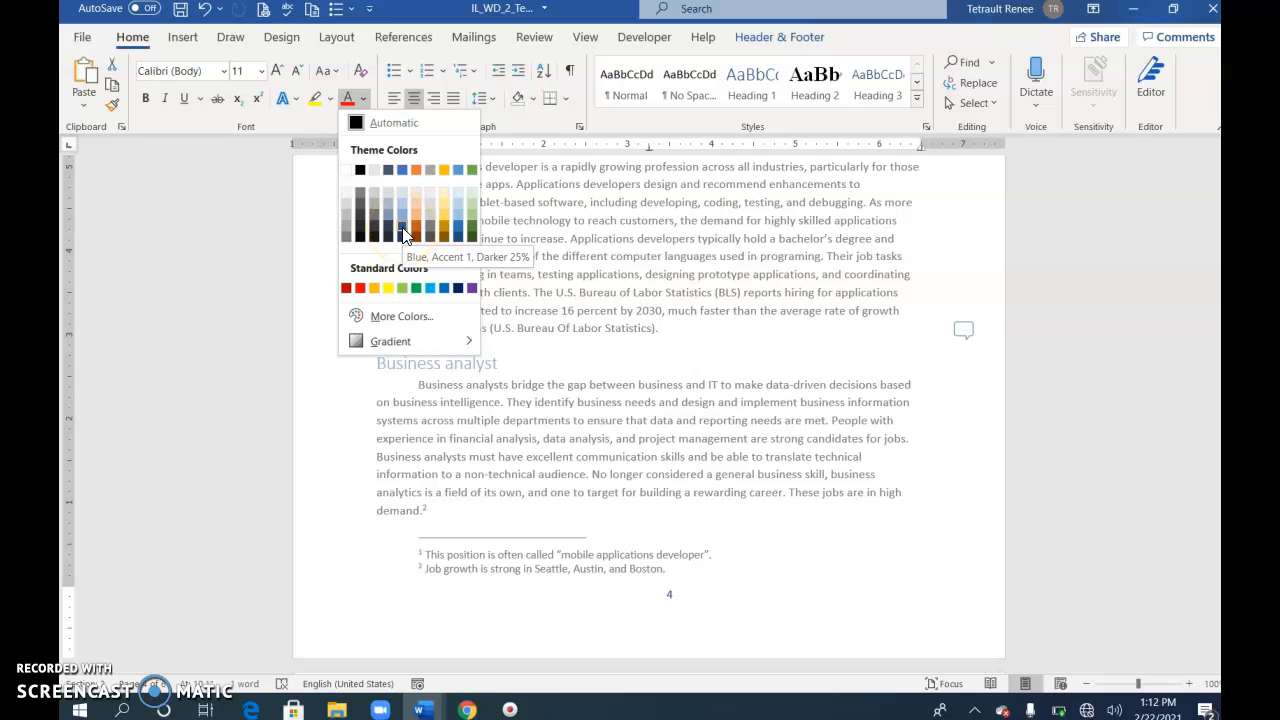
left_click(403, 232)
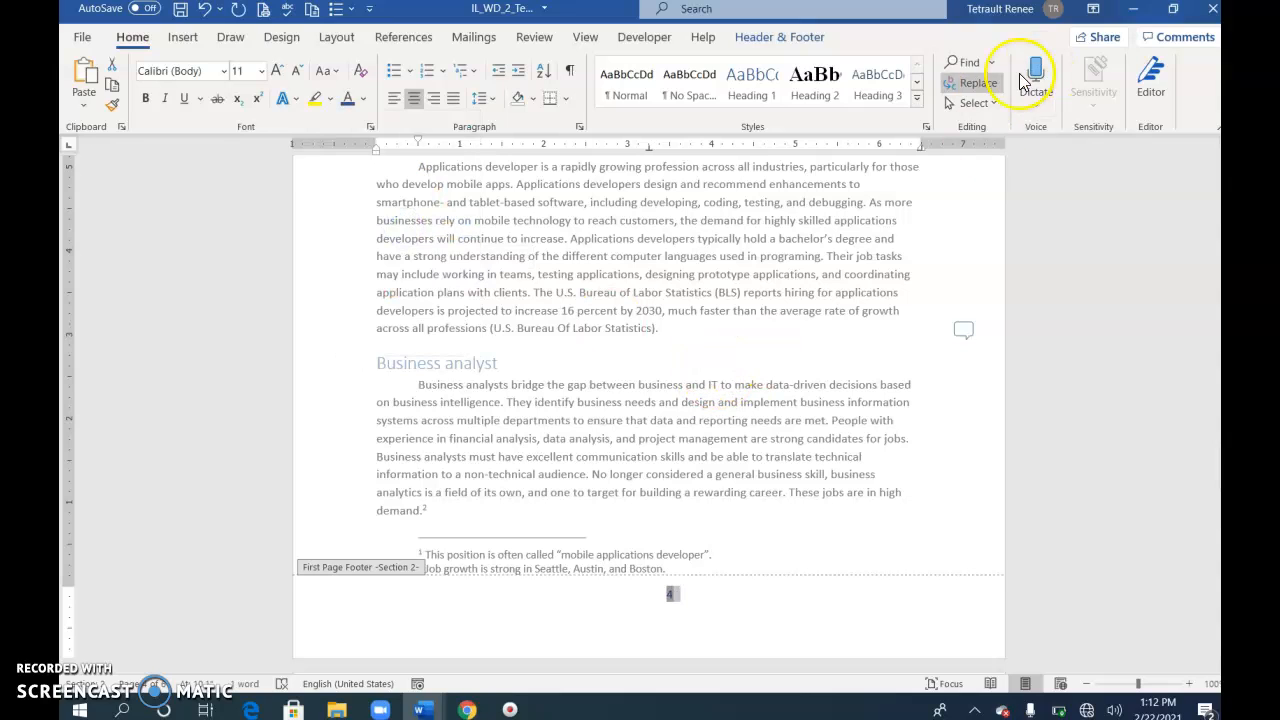
double_click(654, 307)
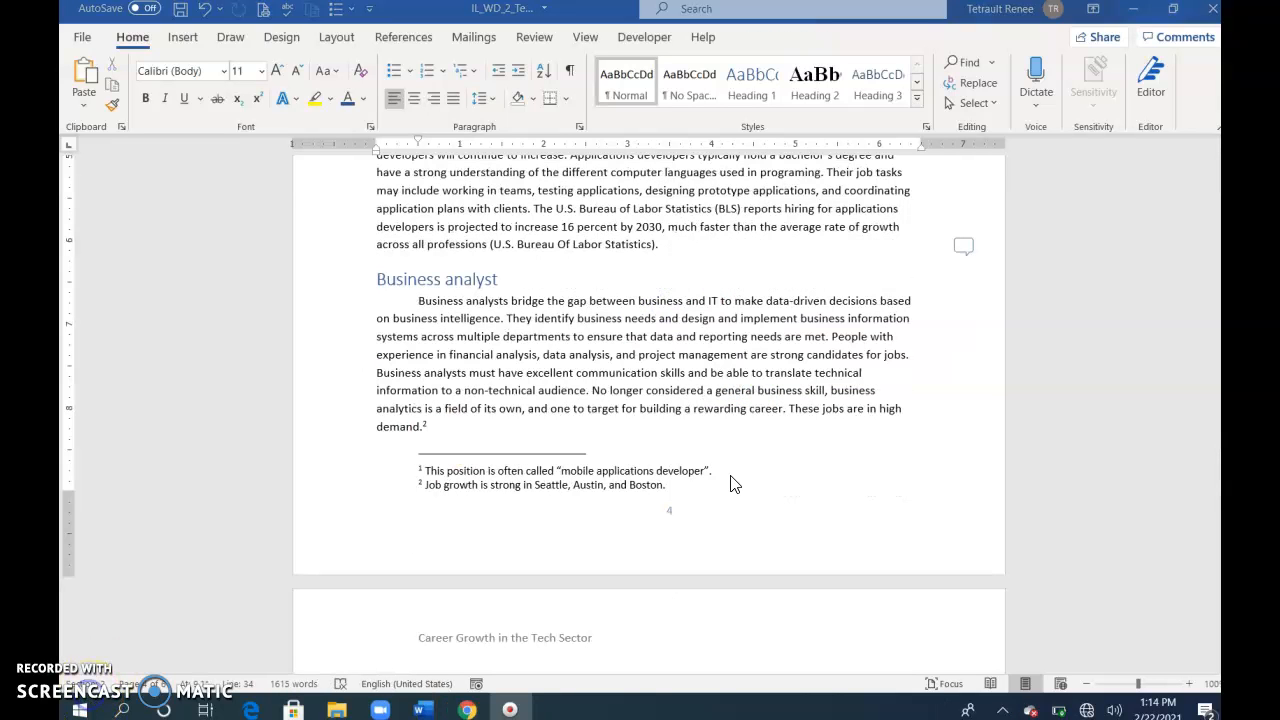
Step: Move the period inside the closing quotation mark after "mobile applications developer" in footnote 1
left_click(745, 477)
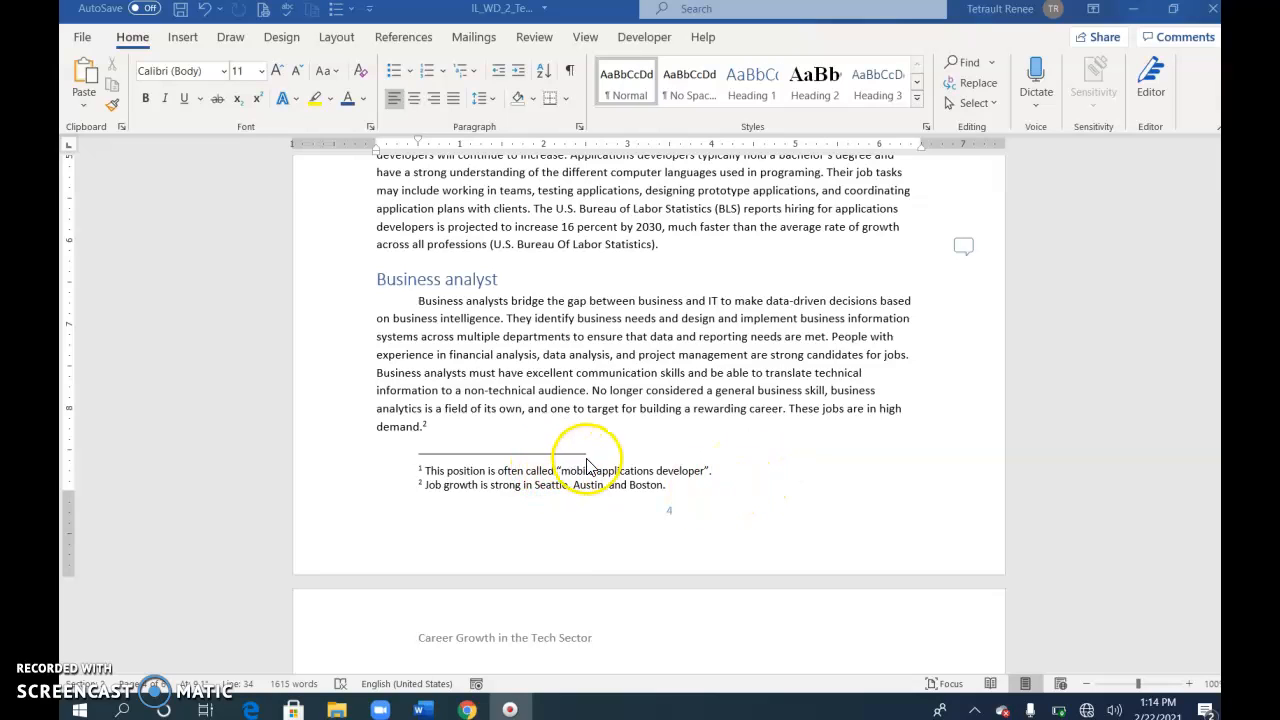
left_click(724, 470)
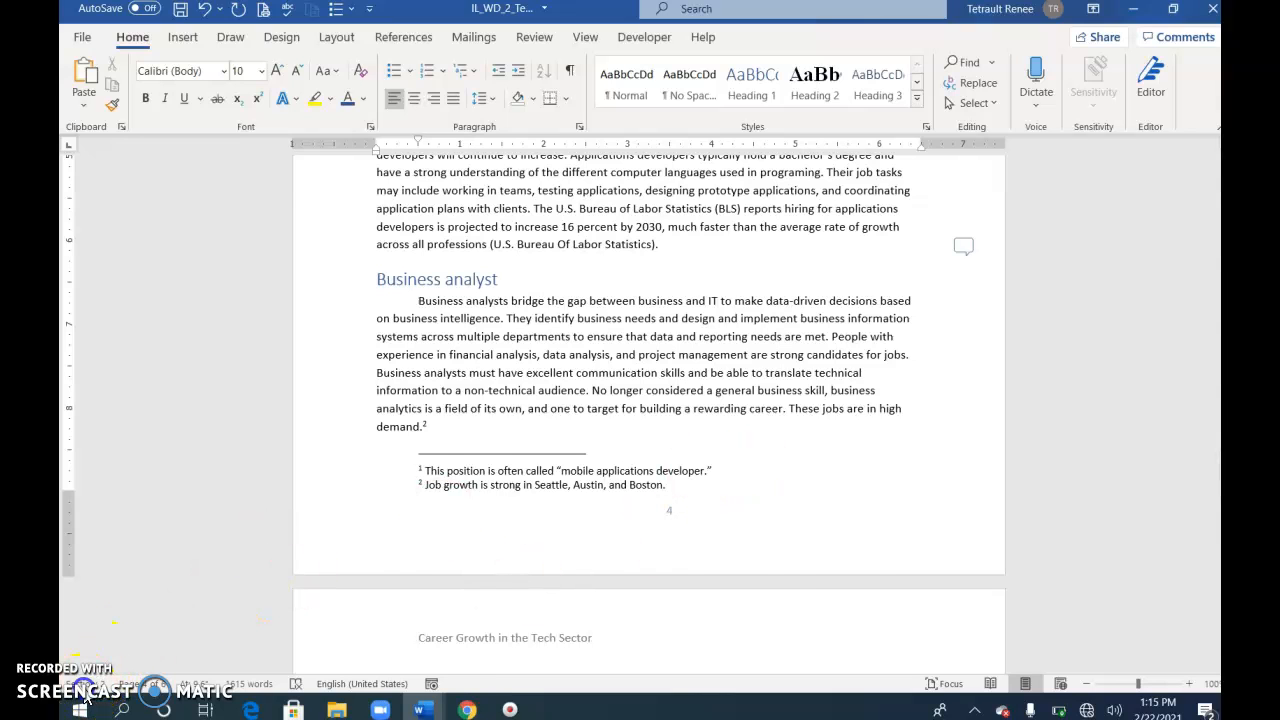
Step: Add page number 15 to the citation at the end of the report's second body paragraph
key("ctrl+Home")
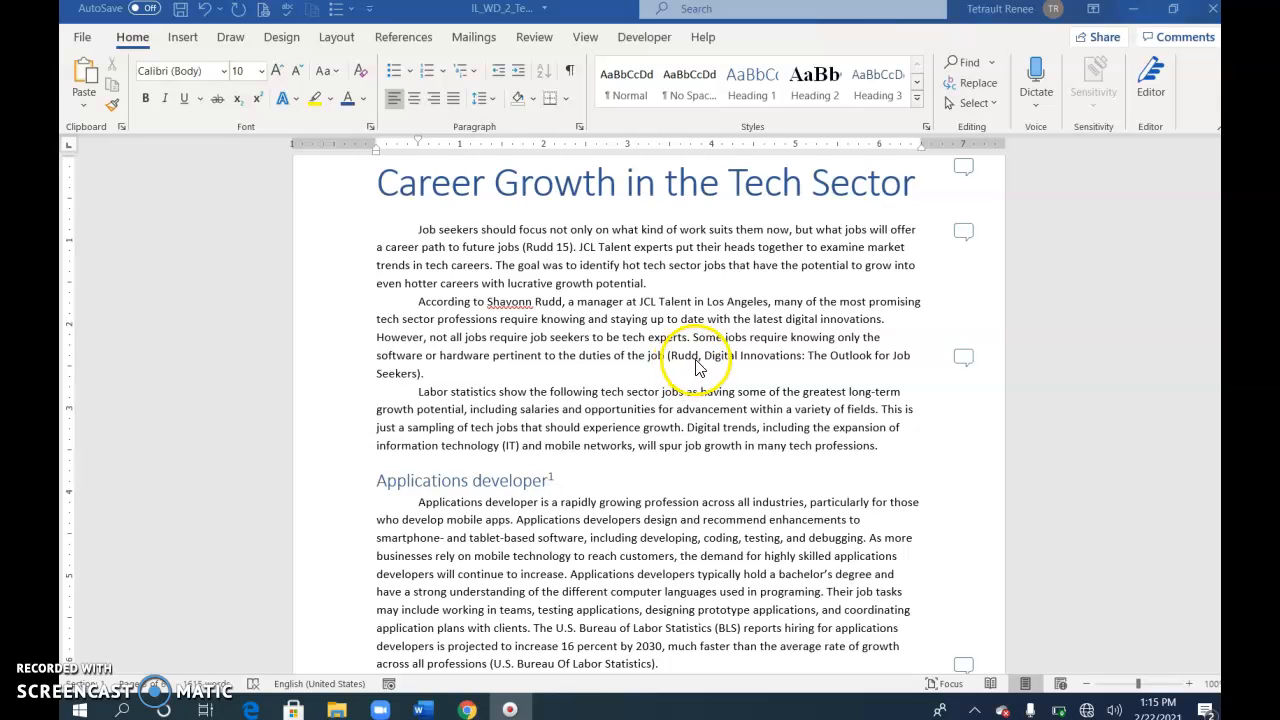
left_click(697, 360)
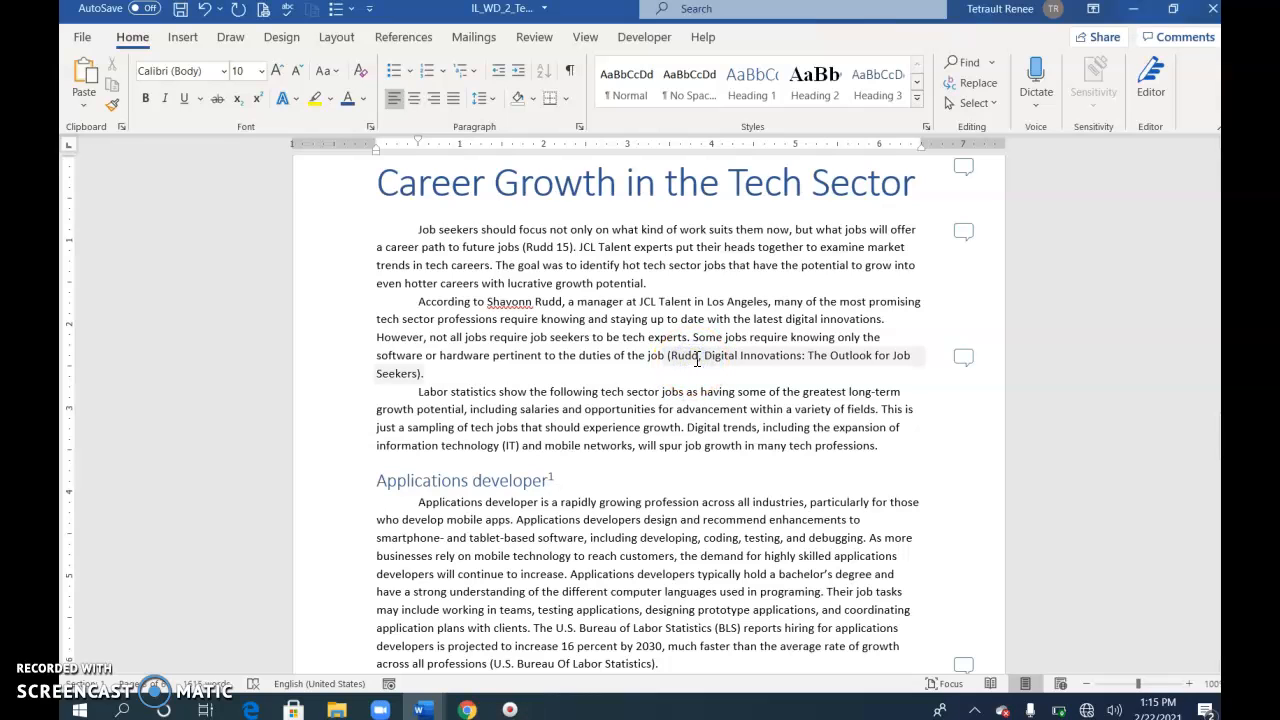
left_click(420, 374)
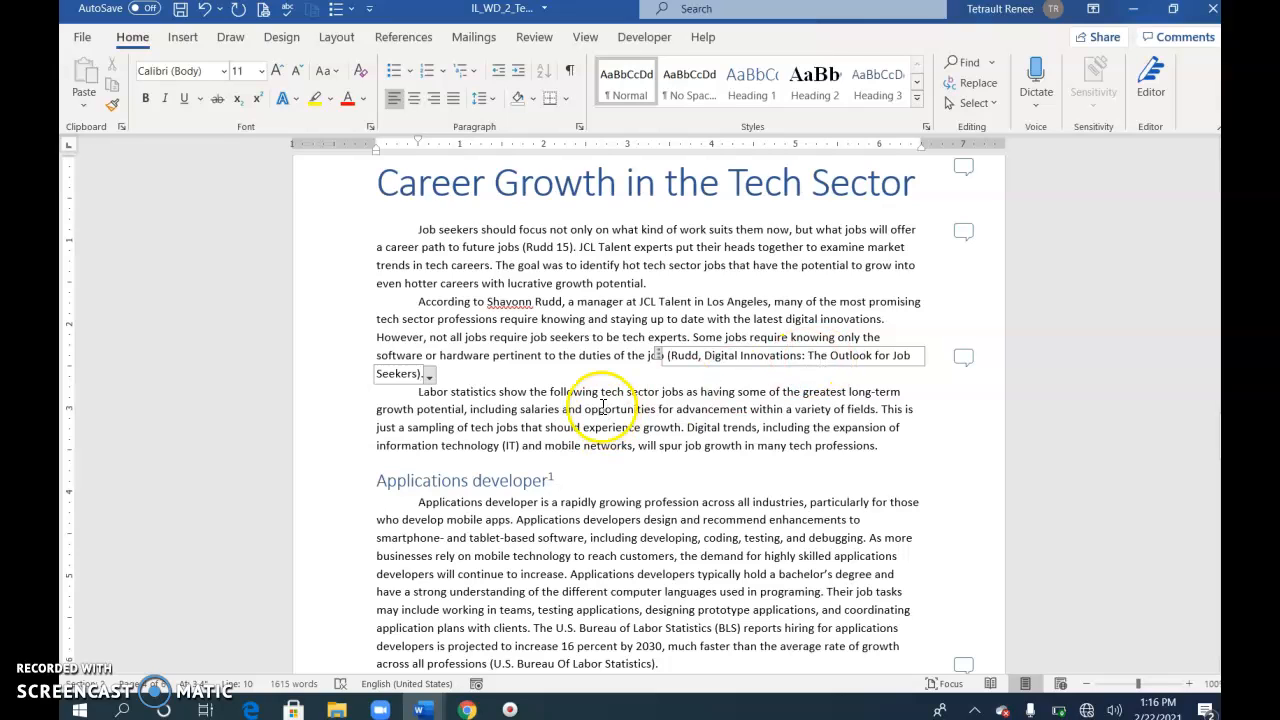
left_click(430, 378)
left_click(325, 400)
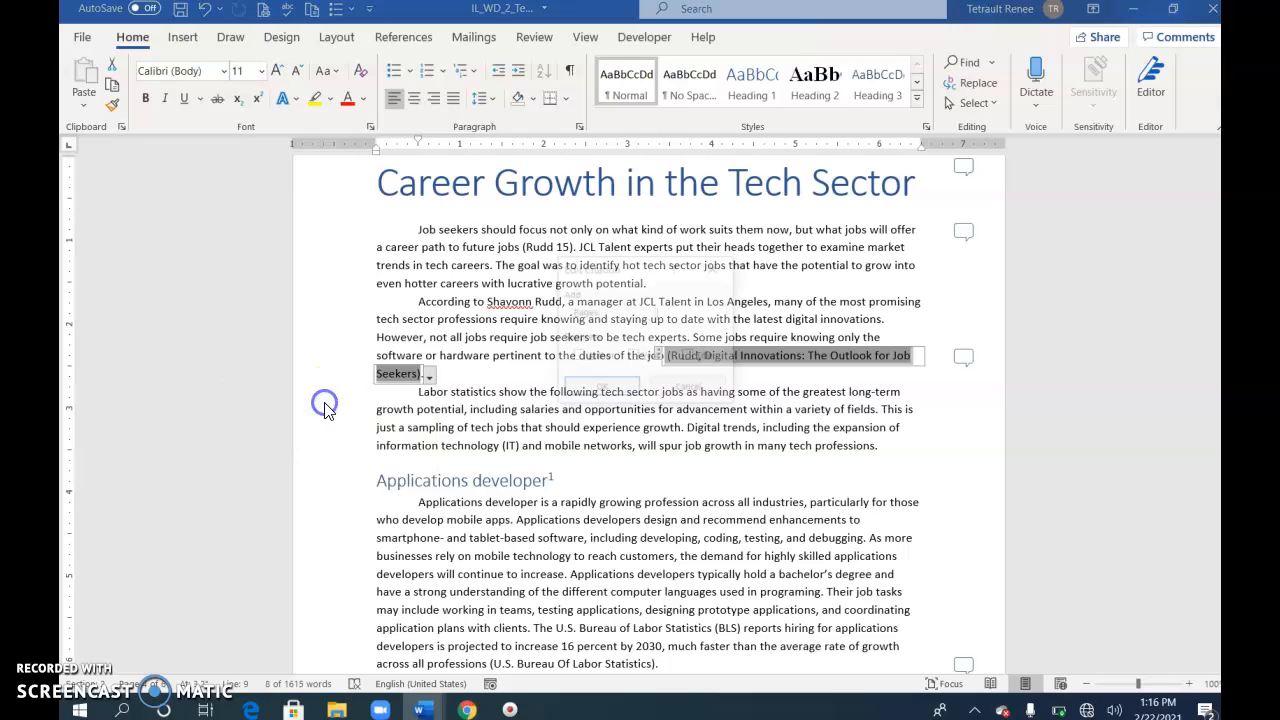
left_click(468, 380)
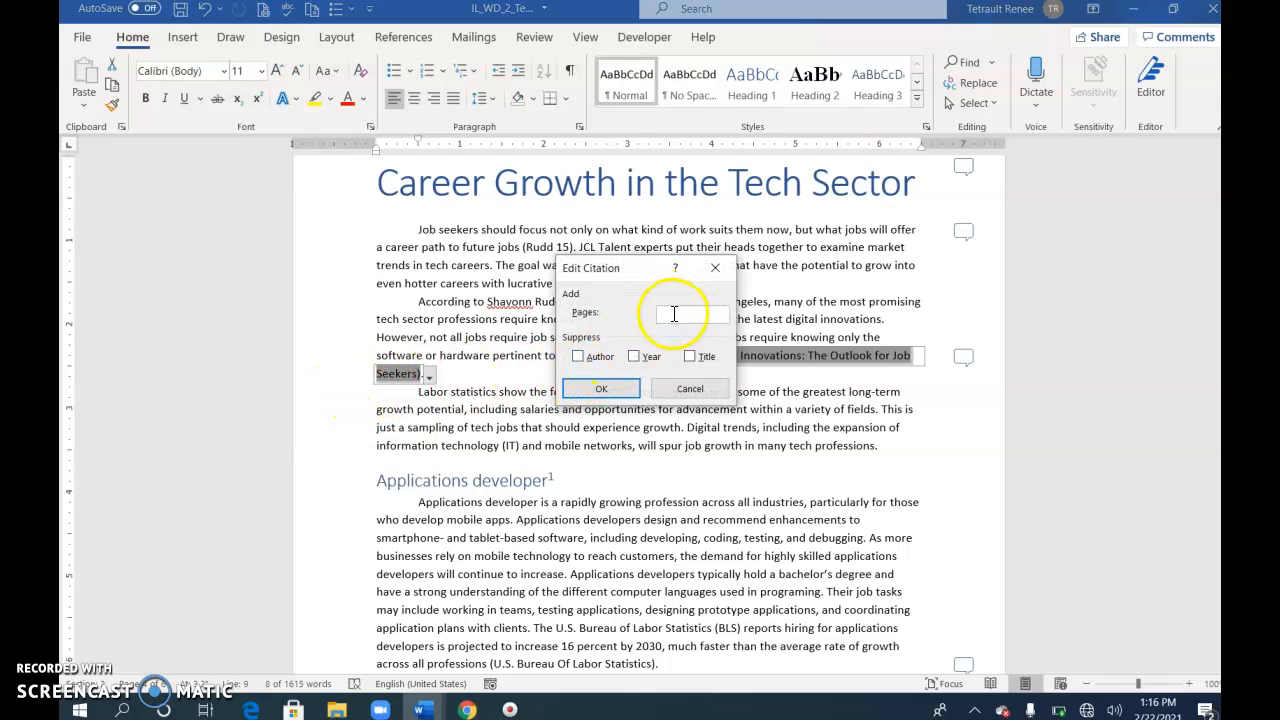
left_click(612, 389)
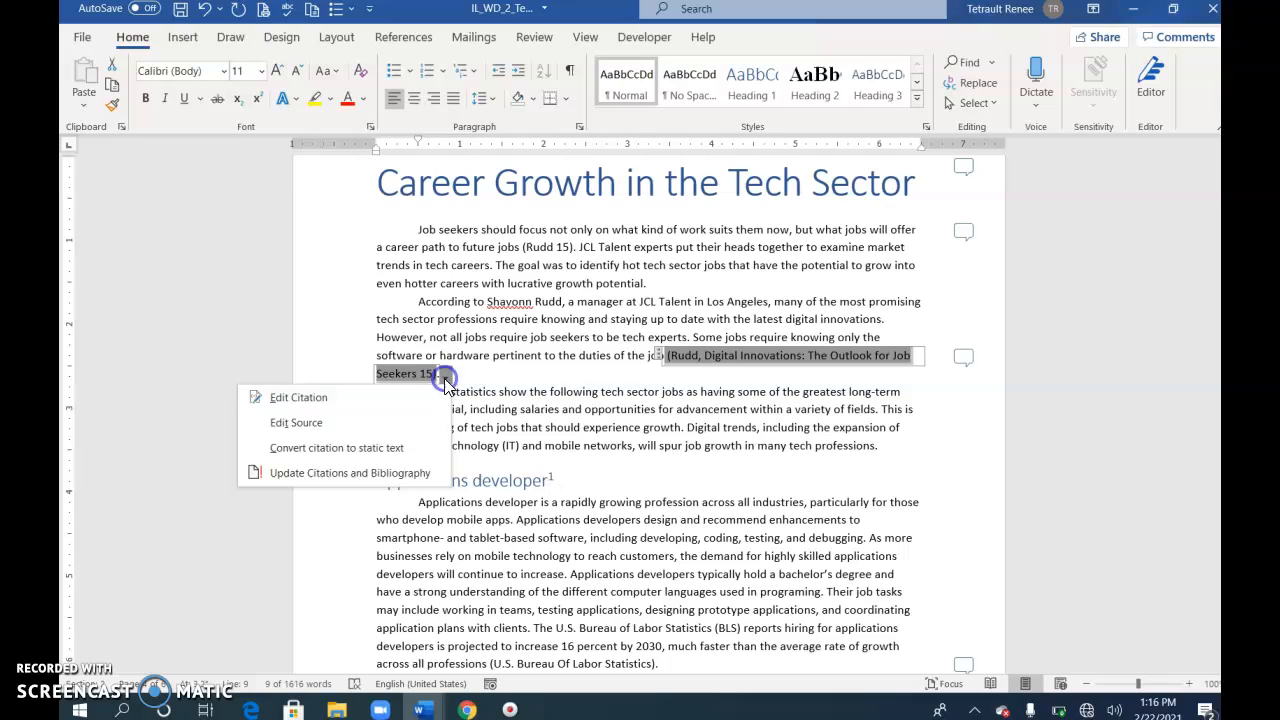
Step: Suppress the author, year and title in the citation ending the second body paragraph
left_click(330, 400)
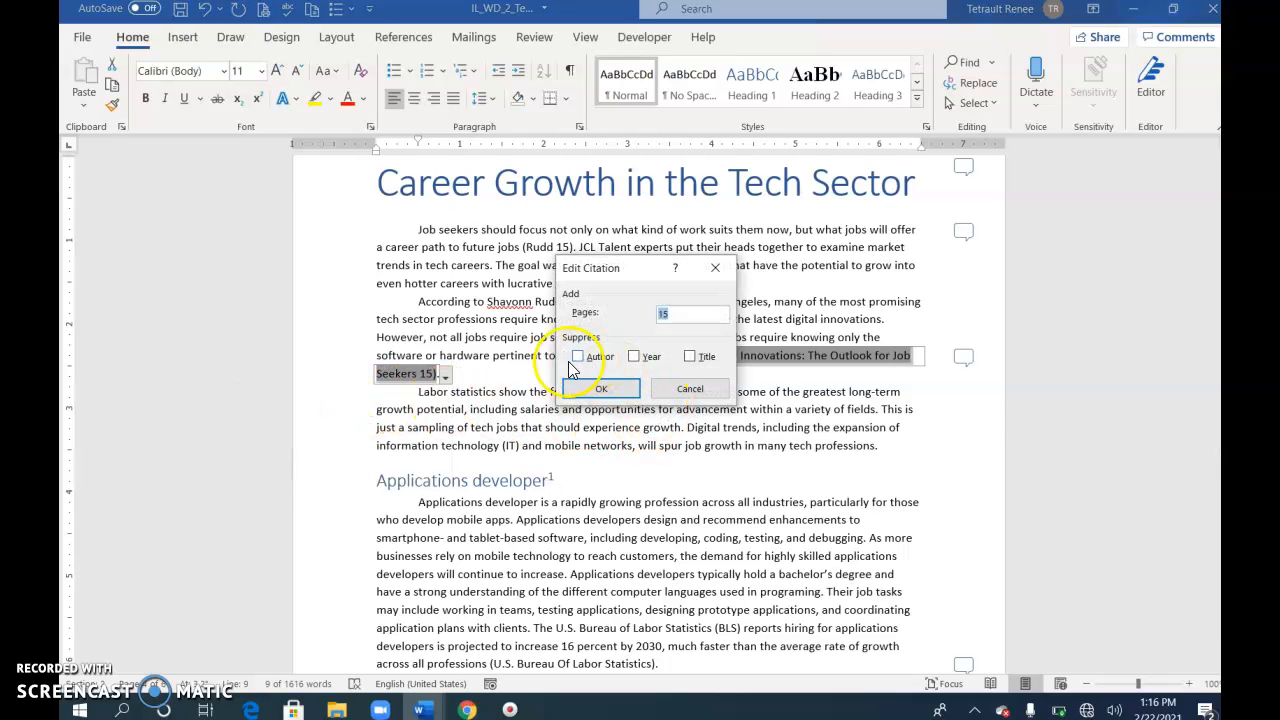
left_click(578, 357)
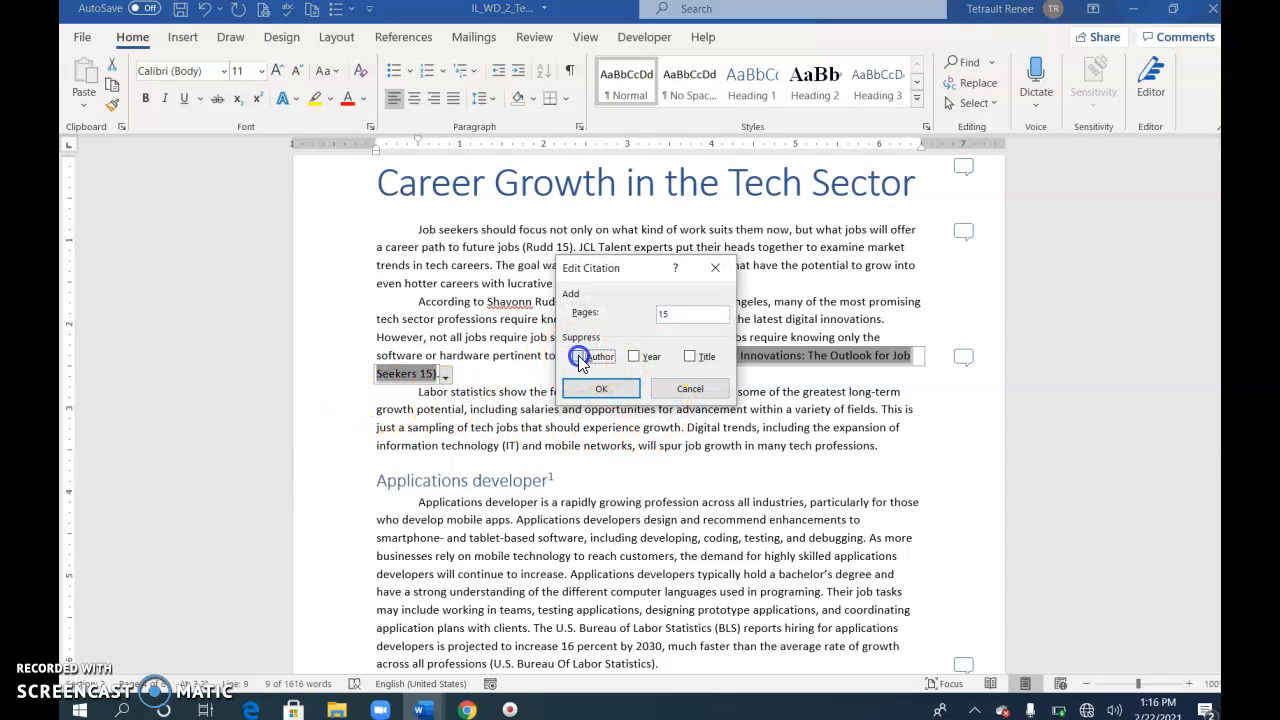
left_click(633, 356)
left_click(690, 357)
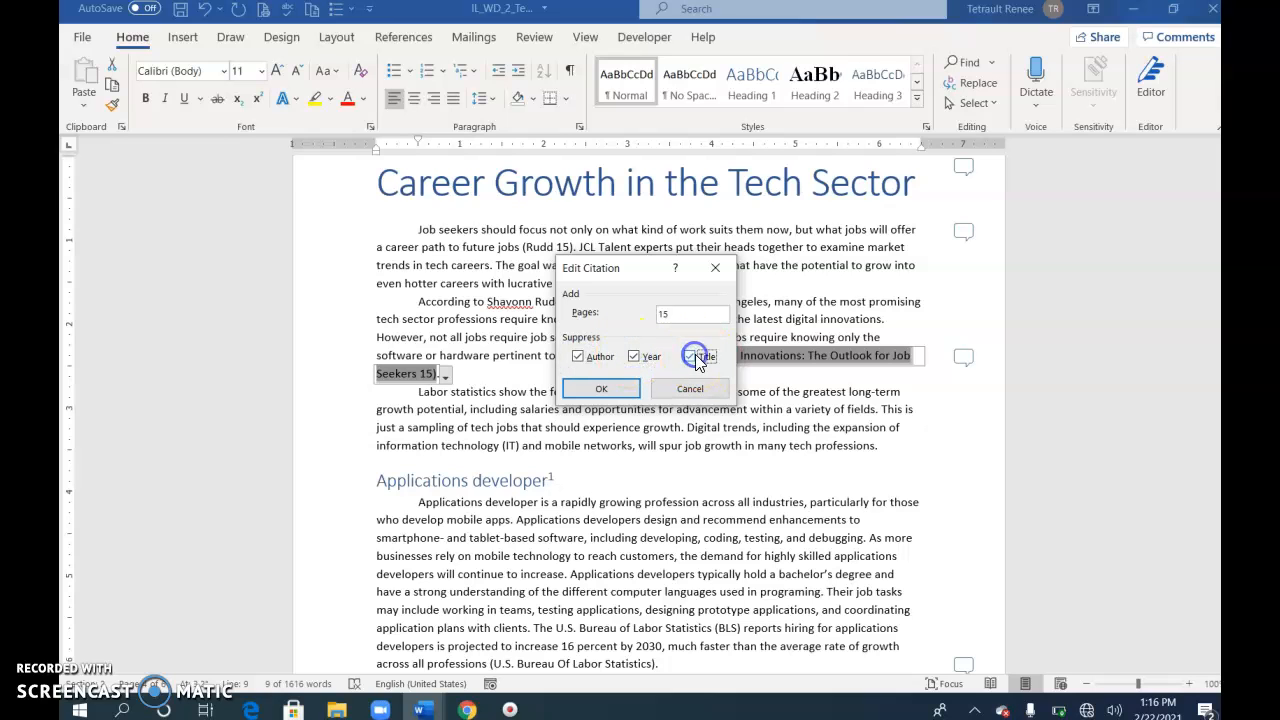
left_click(601, 390)
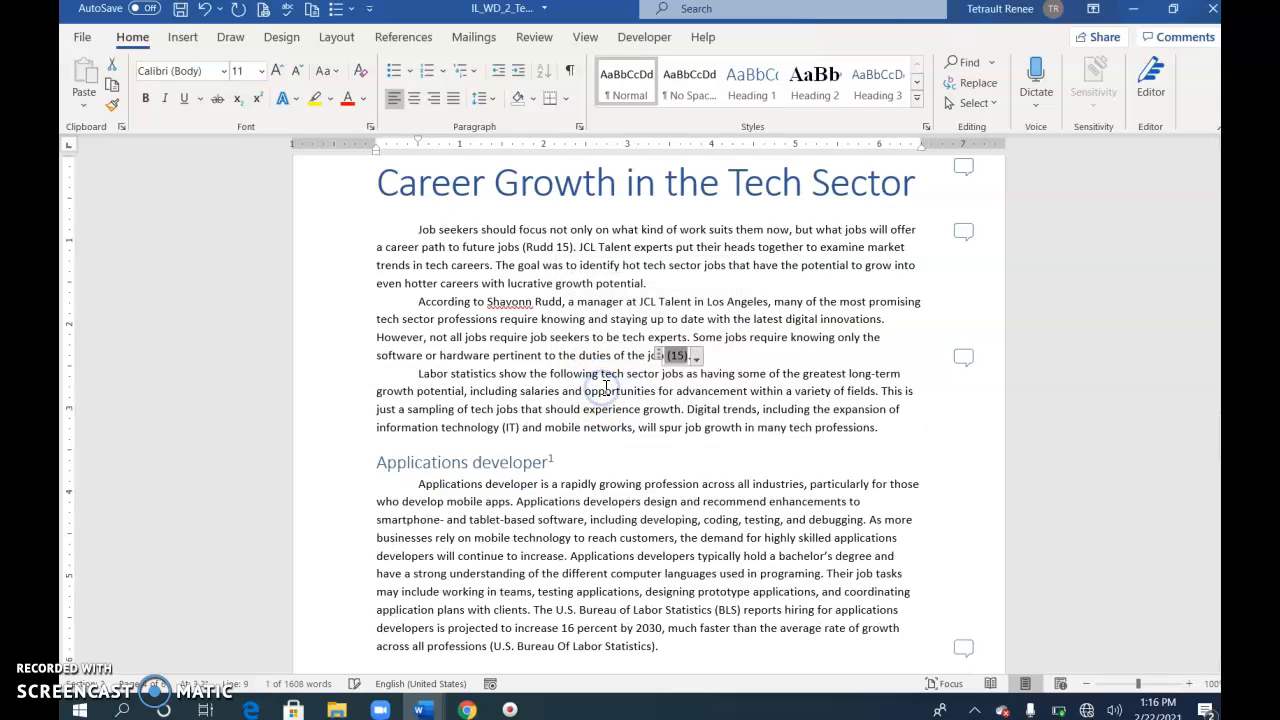
Step: Update the citations and bibliography, and turn off author suppression for the citation ending the second body paragraph
left_click(698, 360)
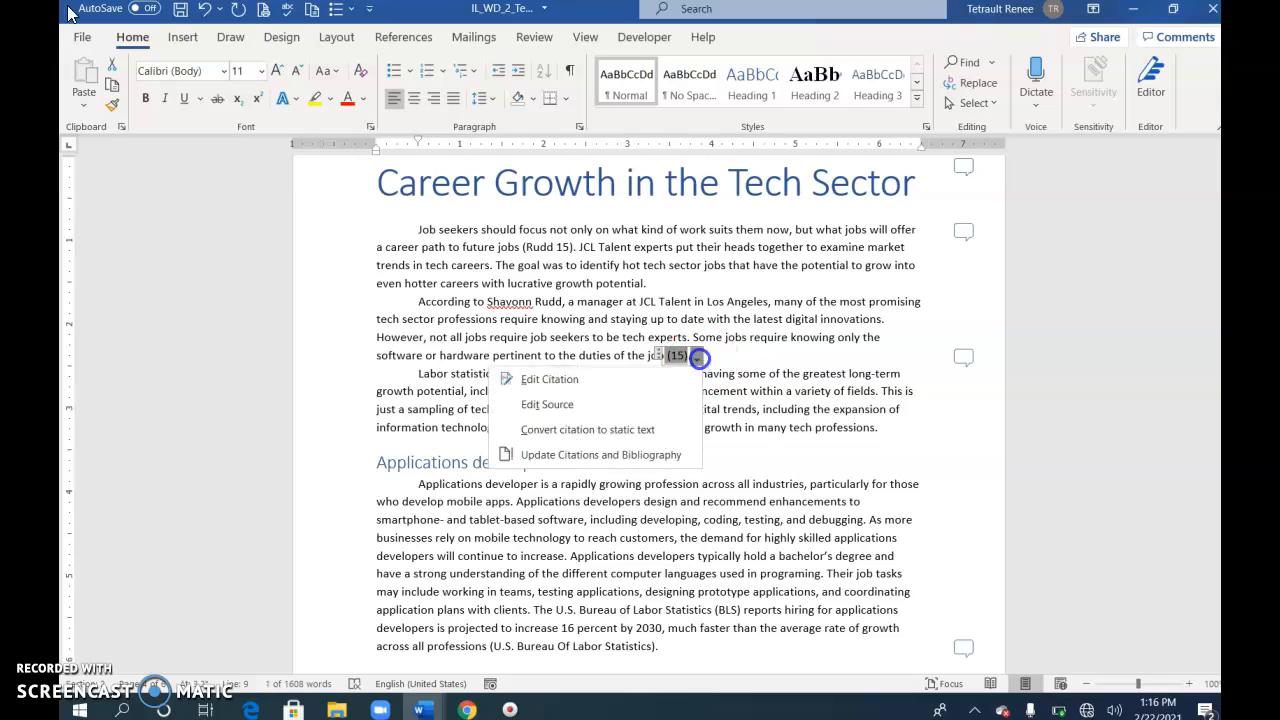
left_click(568, 458)
left_click(698, 360)
left_click(600, 378)
left_click(578, 357)
left_click(600, 388)
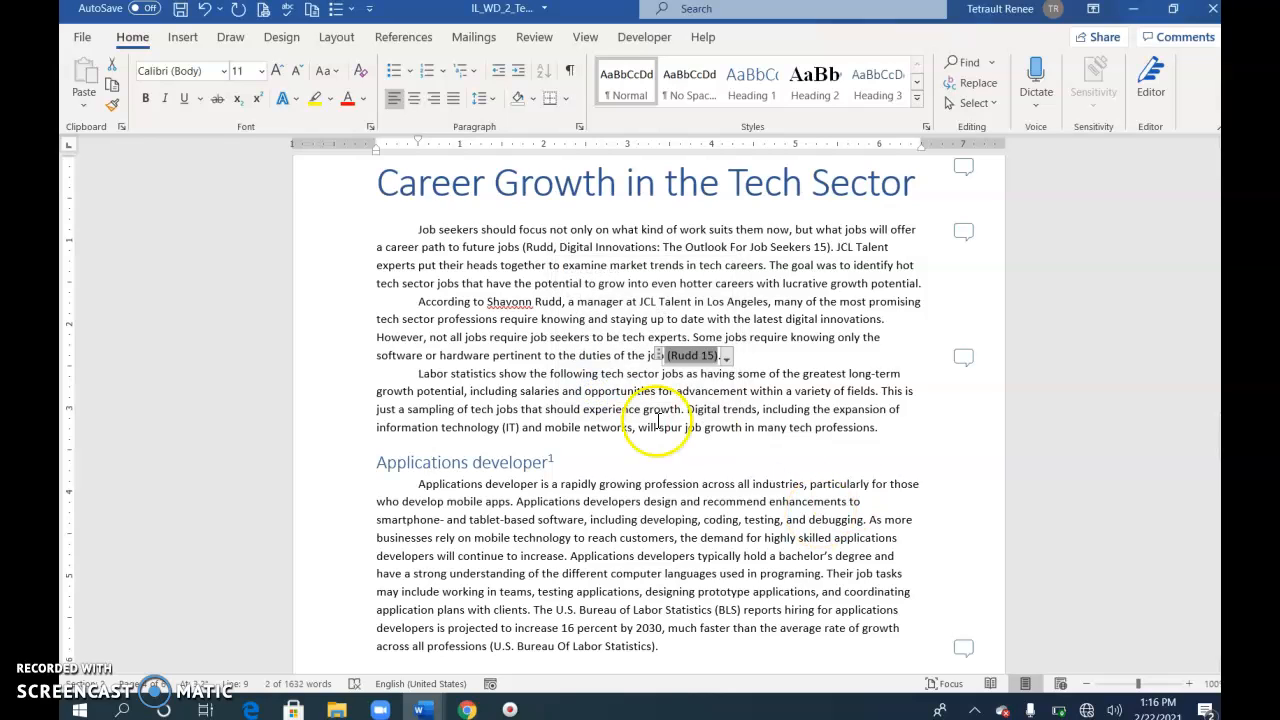
Step: Review the page and suppression settings of the citation ending the second body paragraph
left_click(727, 359)
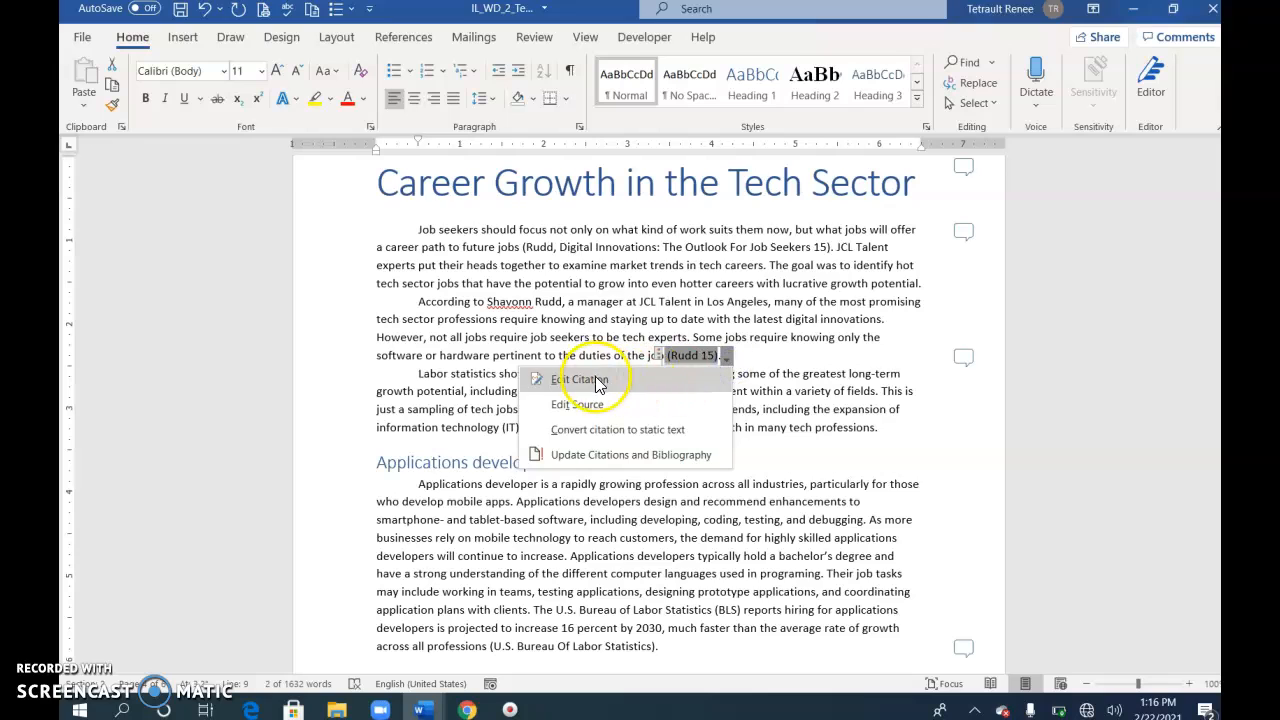
left_click(530, 380)
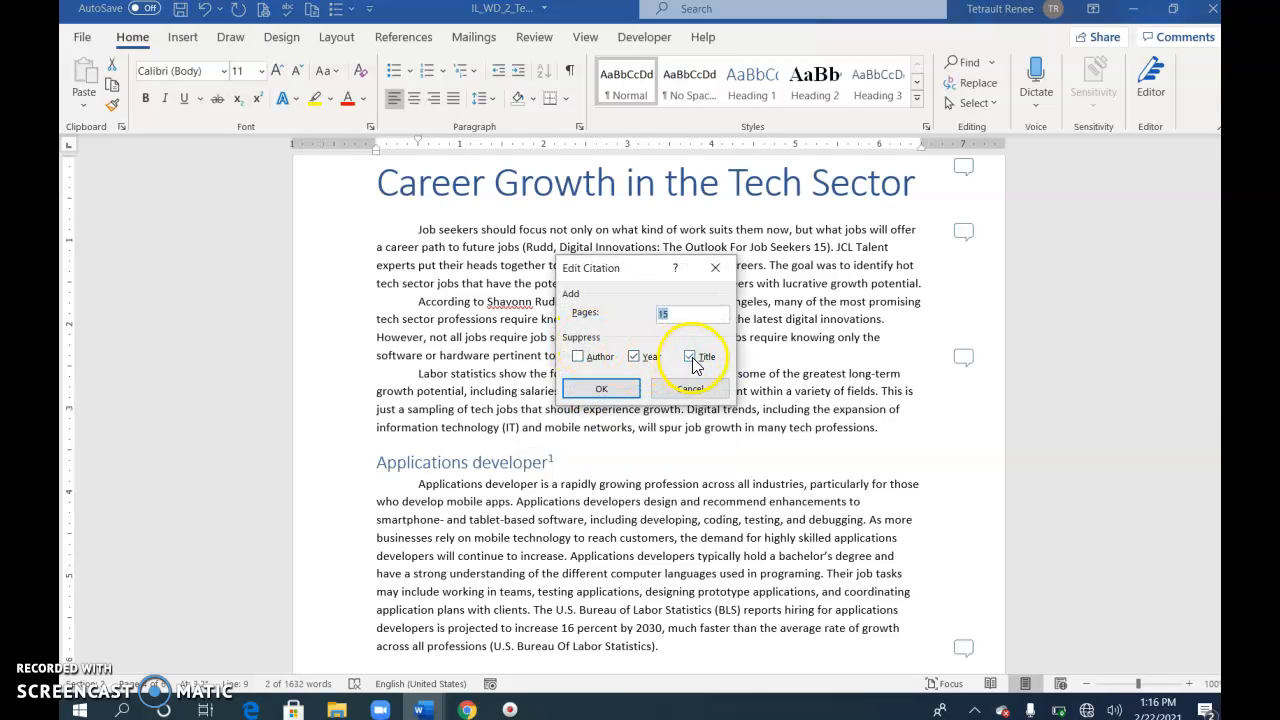
left_click(600, 388)
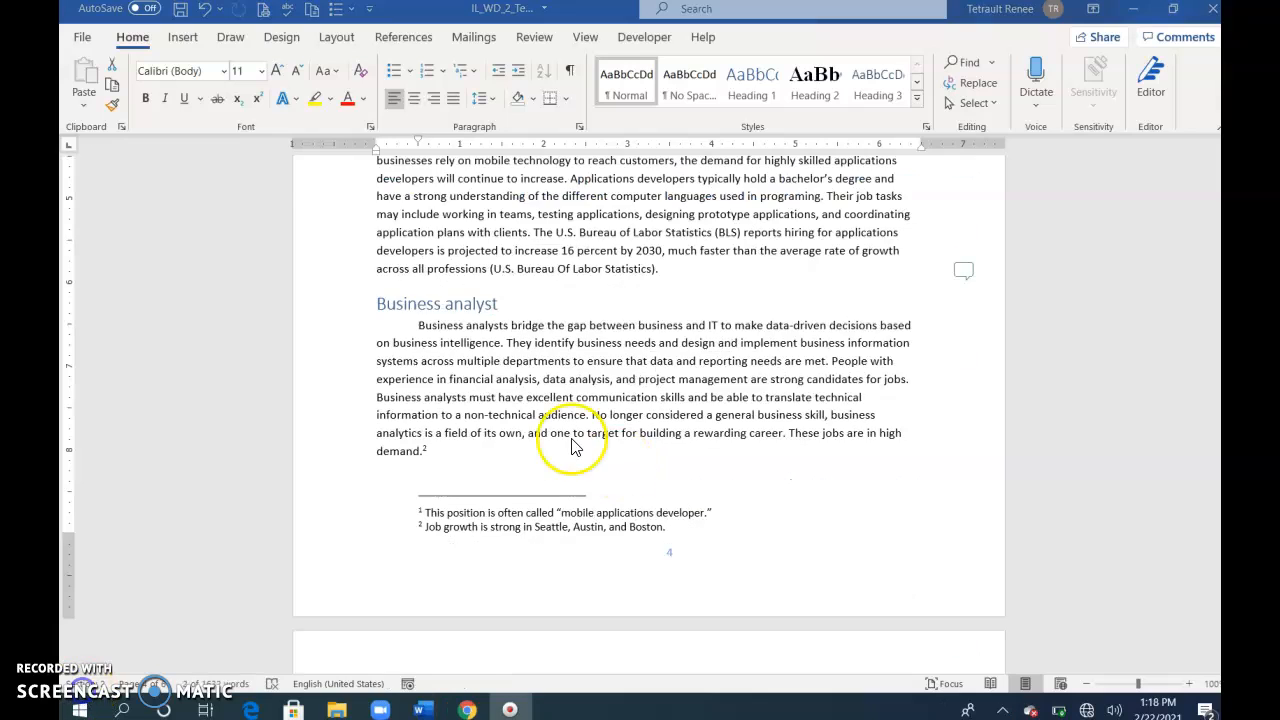
Step: Insert a U.S. Bureau Of Labor Statistics citation before the final period of the "Customer service manager" paragraph
scroll(572, 447, "down", 6)
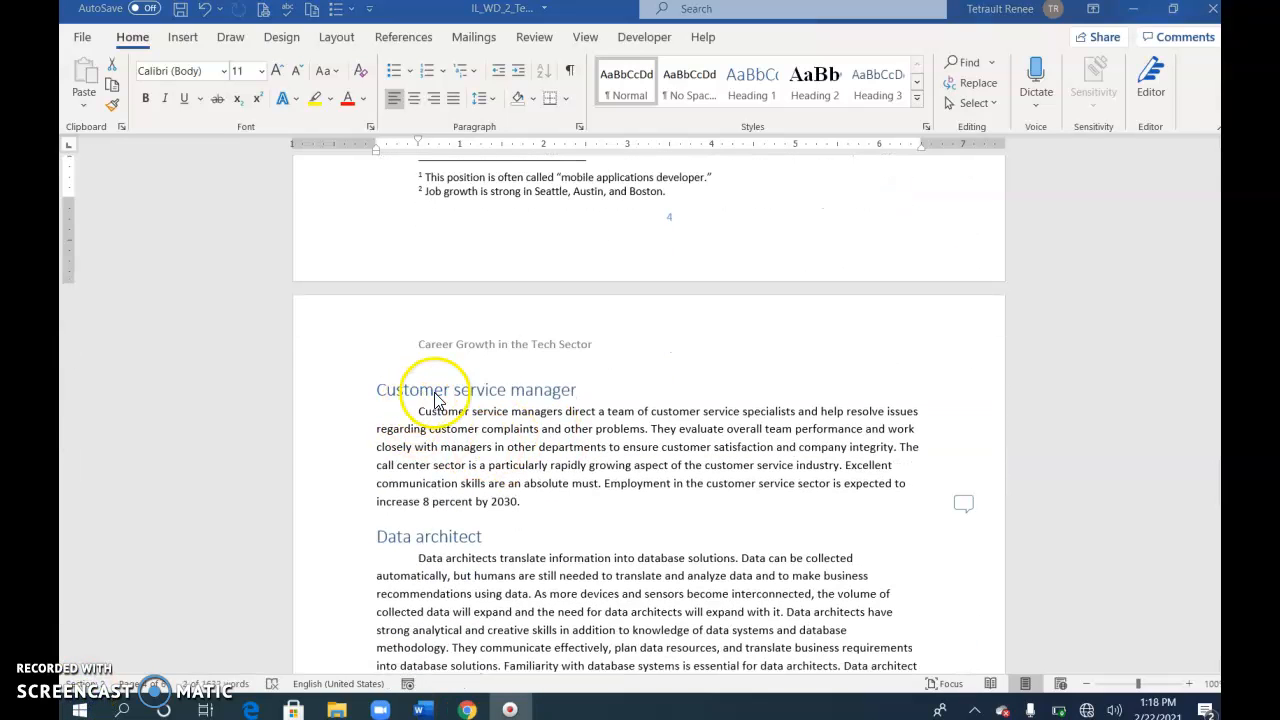
left_click(518, 503)
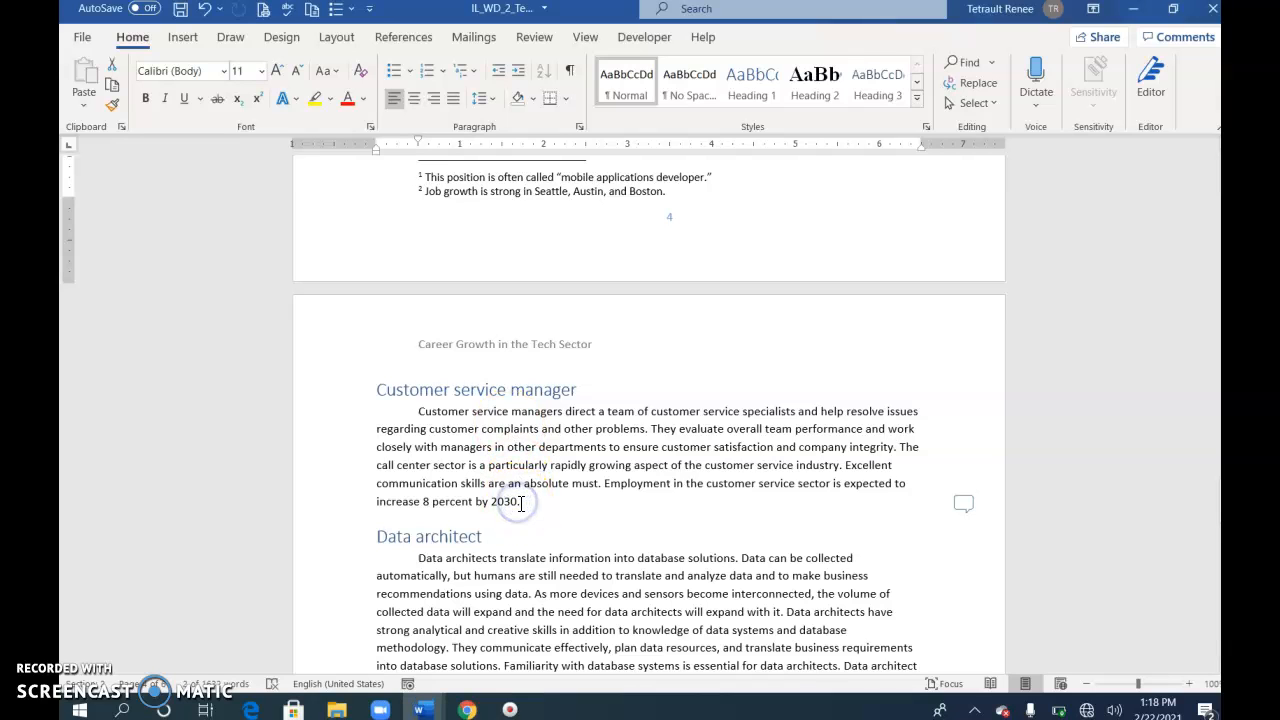
left_click(519, 503)
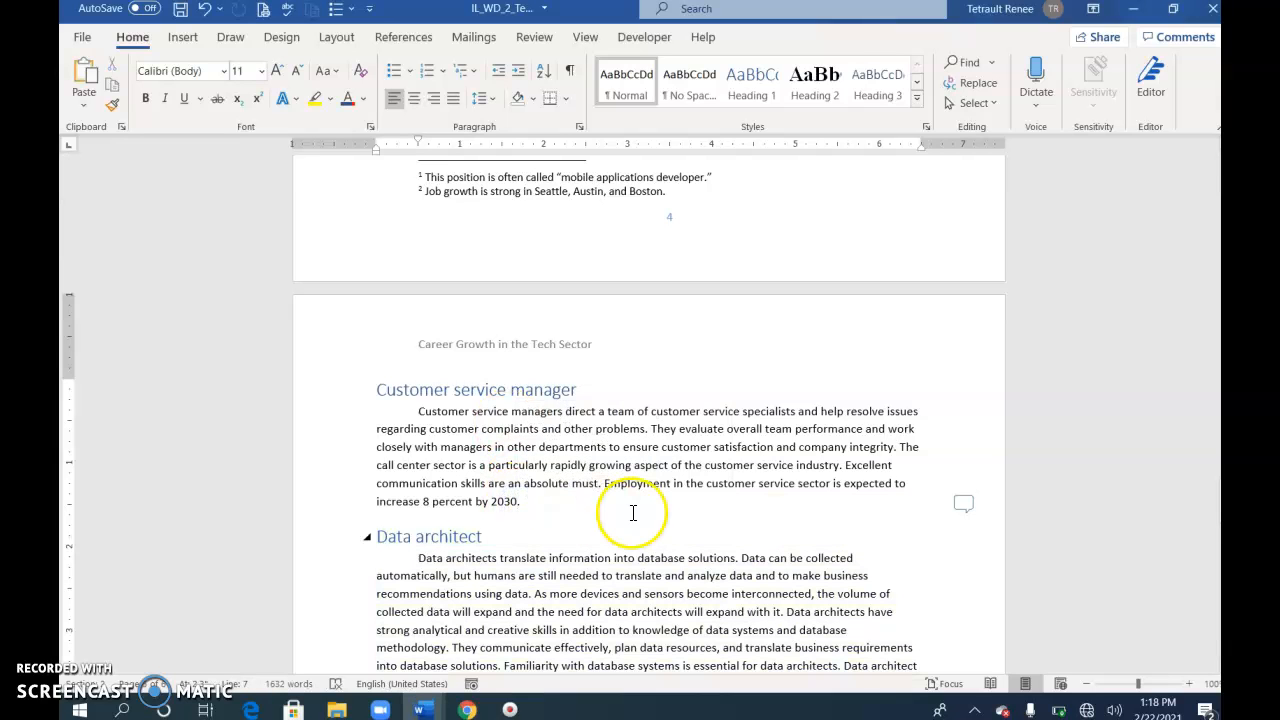
left_click(403, 37)
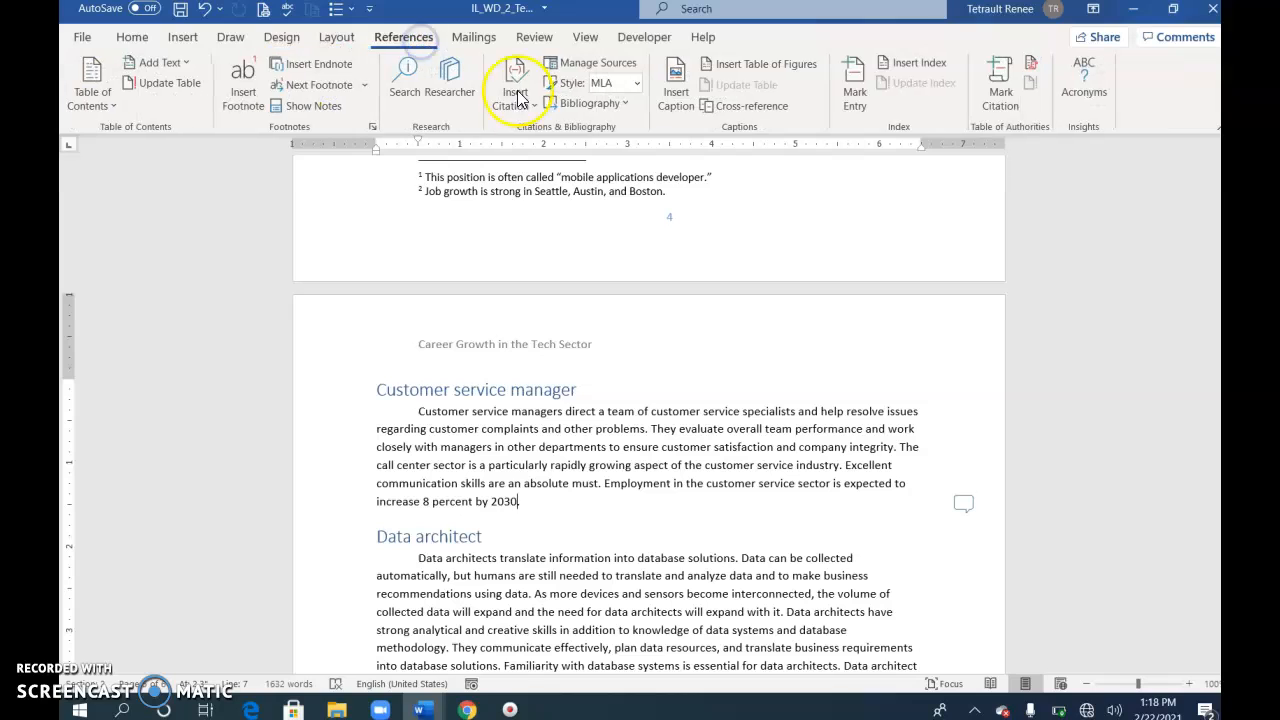
left_click(516, 100)
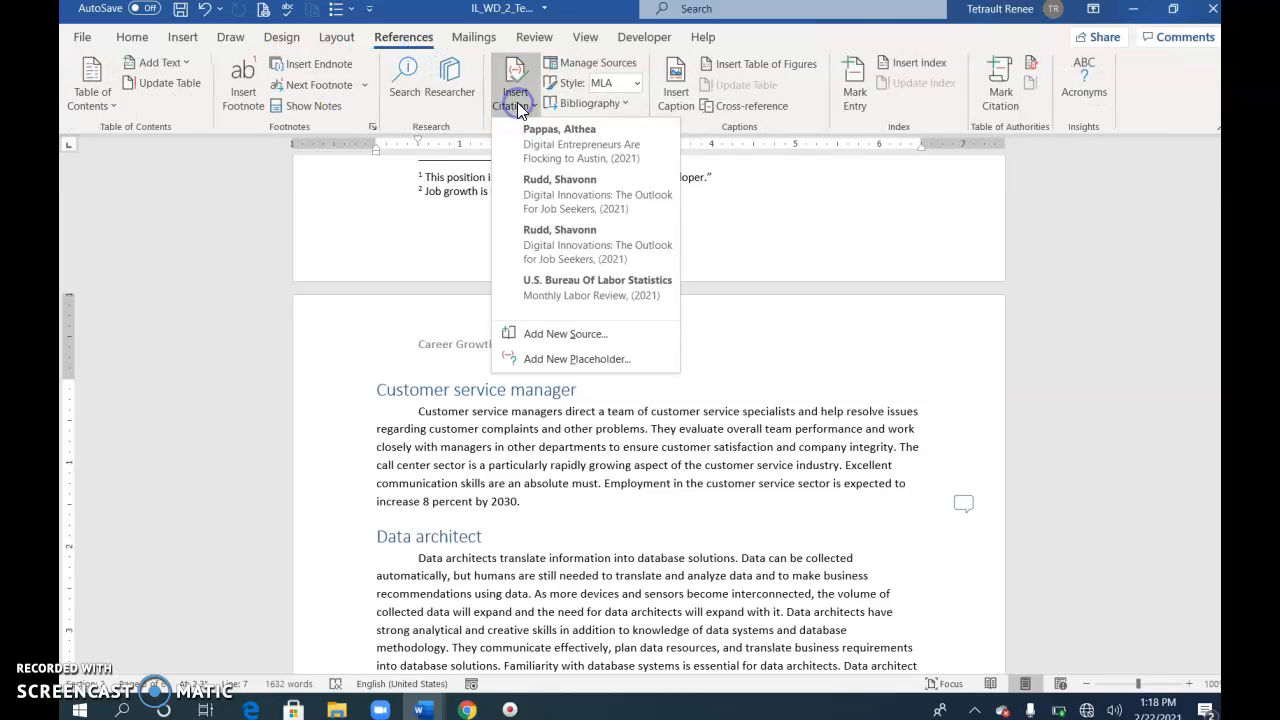
left_click(576, 292)
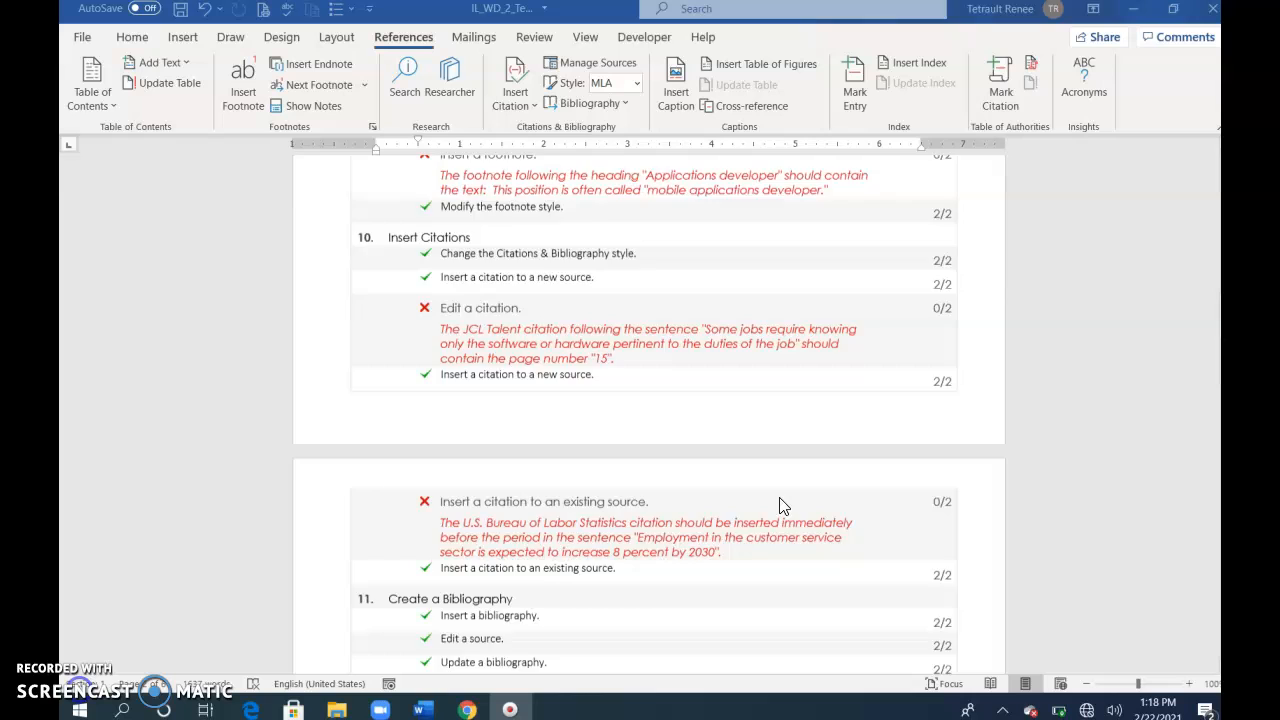
scroll(766, 514, "down", 10)
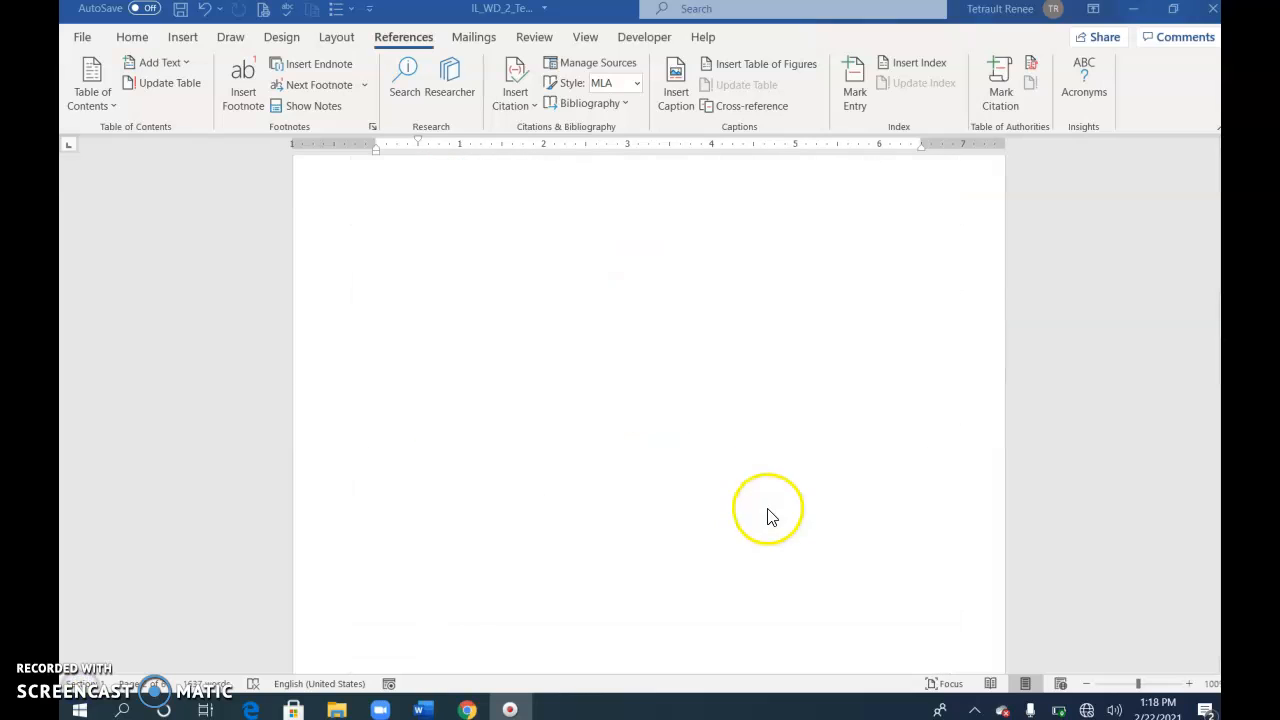
scroll(727, 527, "down", 1)
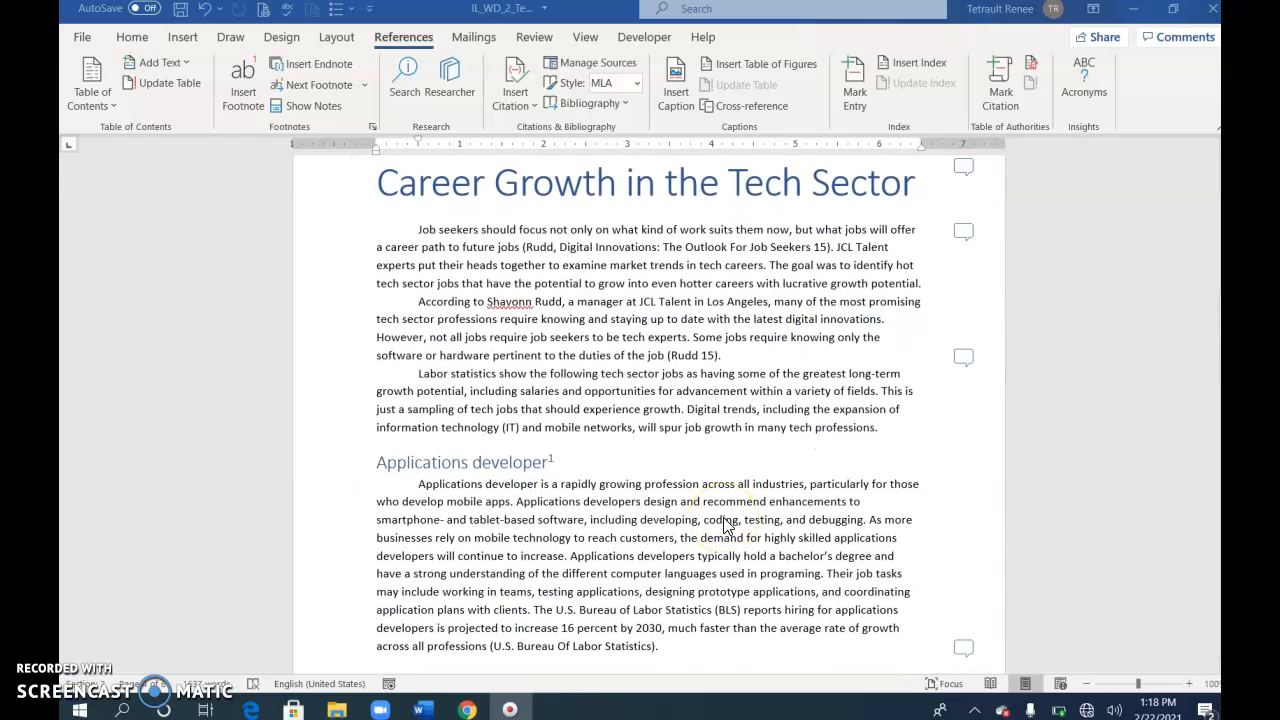